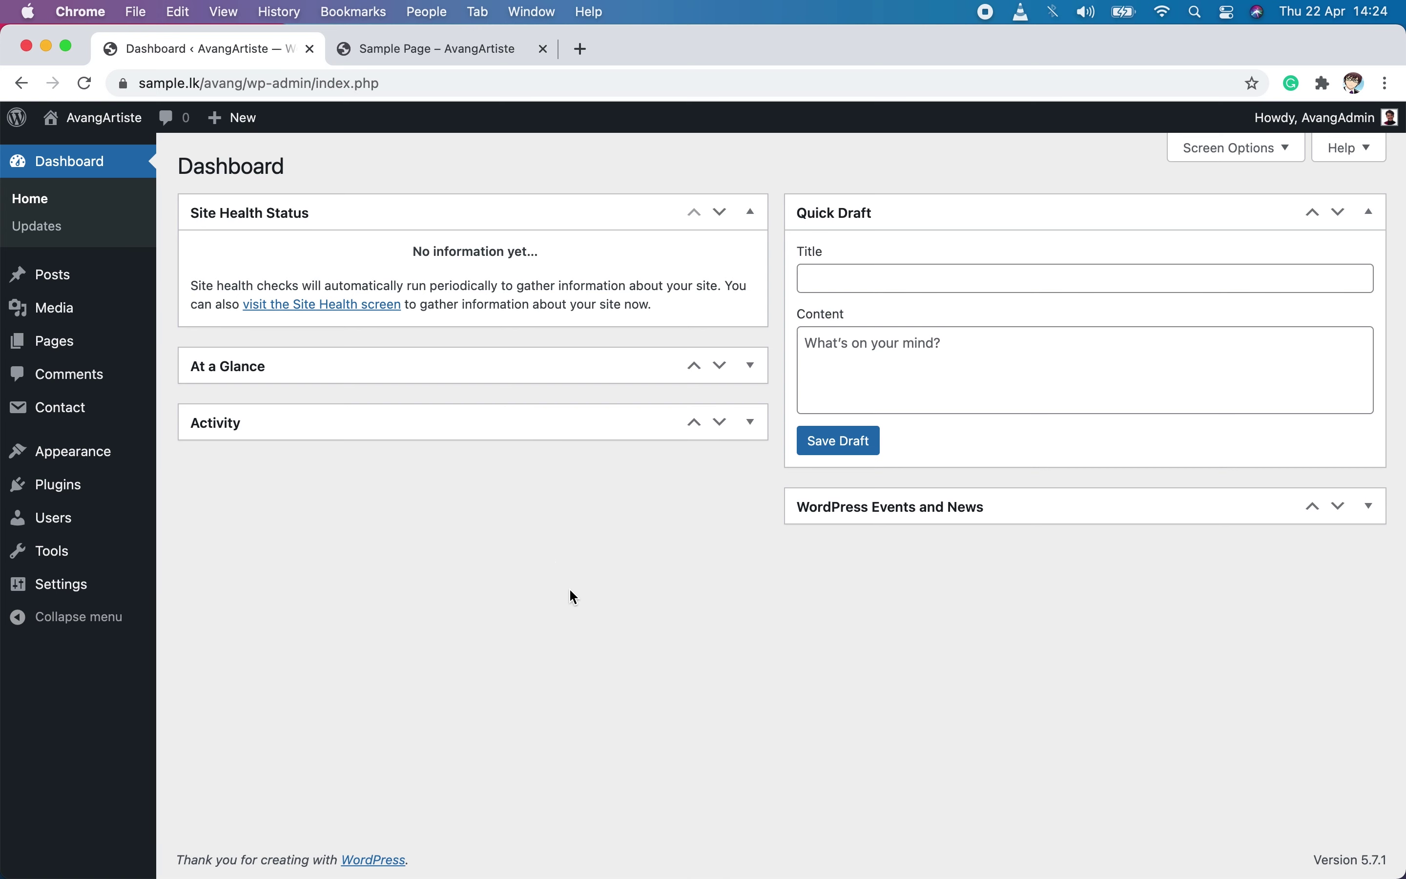
# Step: Open the reCAPTCHA integration setup for the WordPress contact forms
pyautogui.moveTo(114, 406)
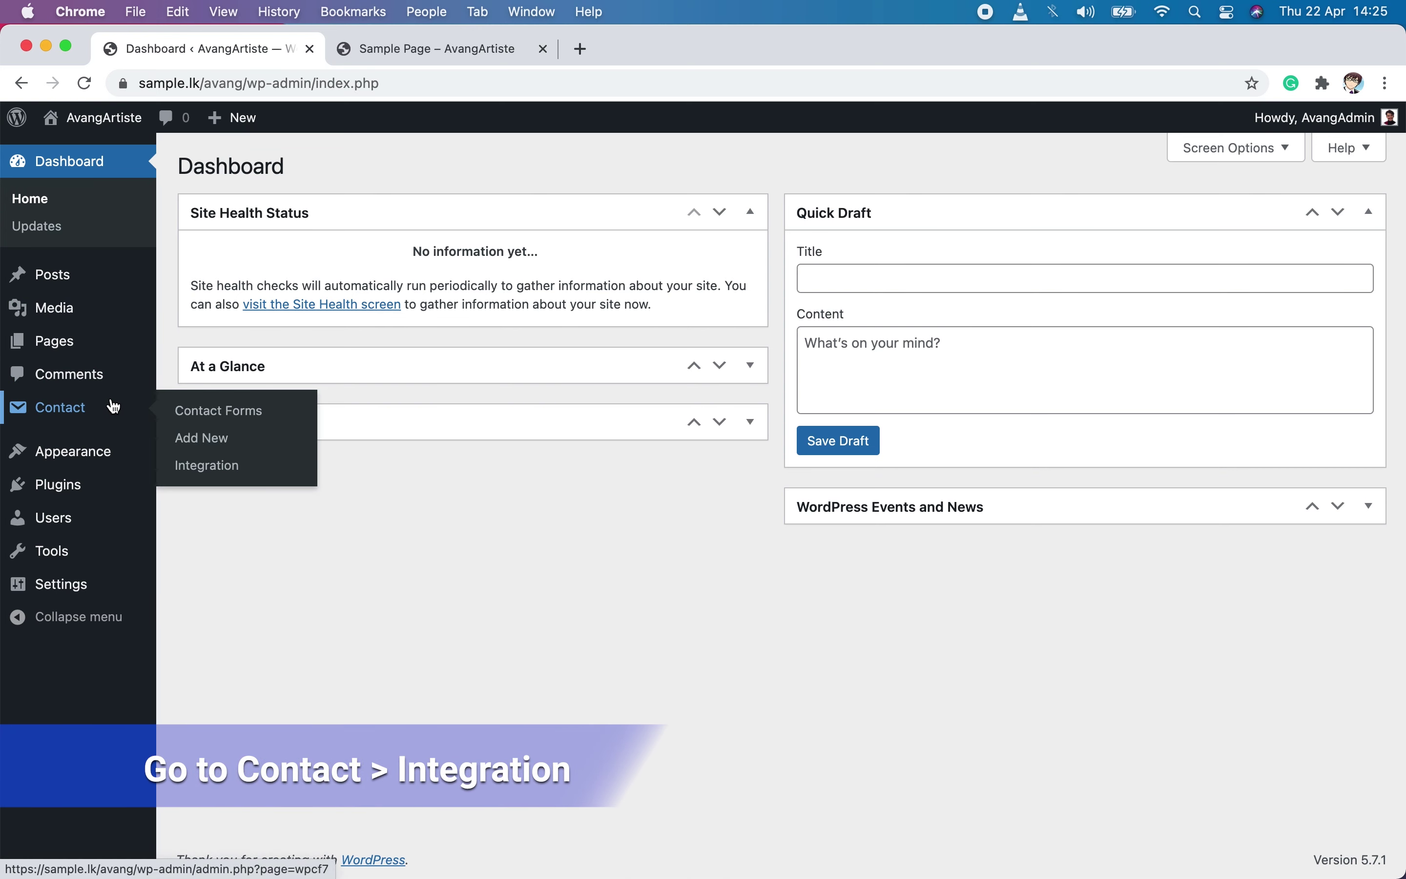
pyautogui.click(214, 466)
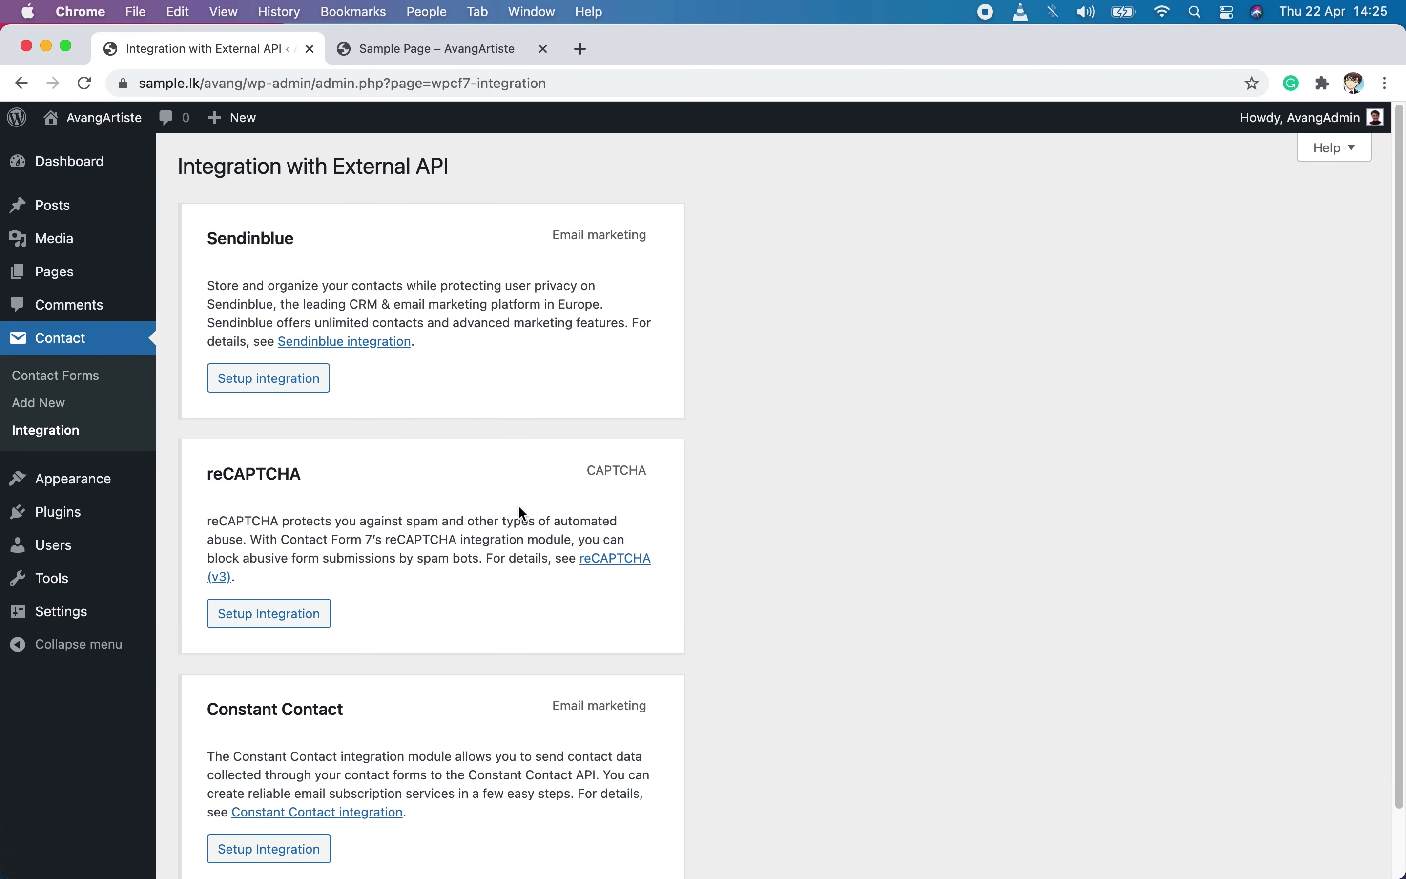
pyautogui.scroll(-2, 556, 360)
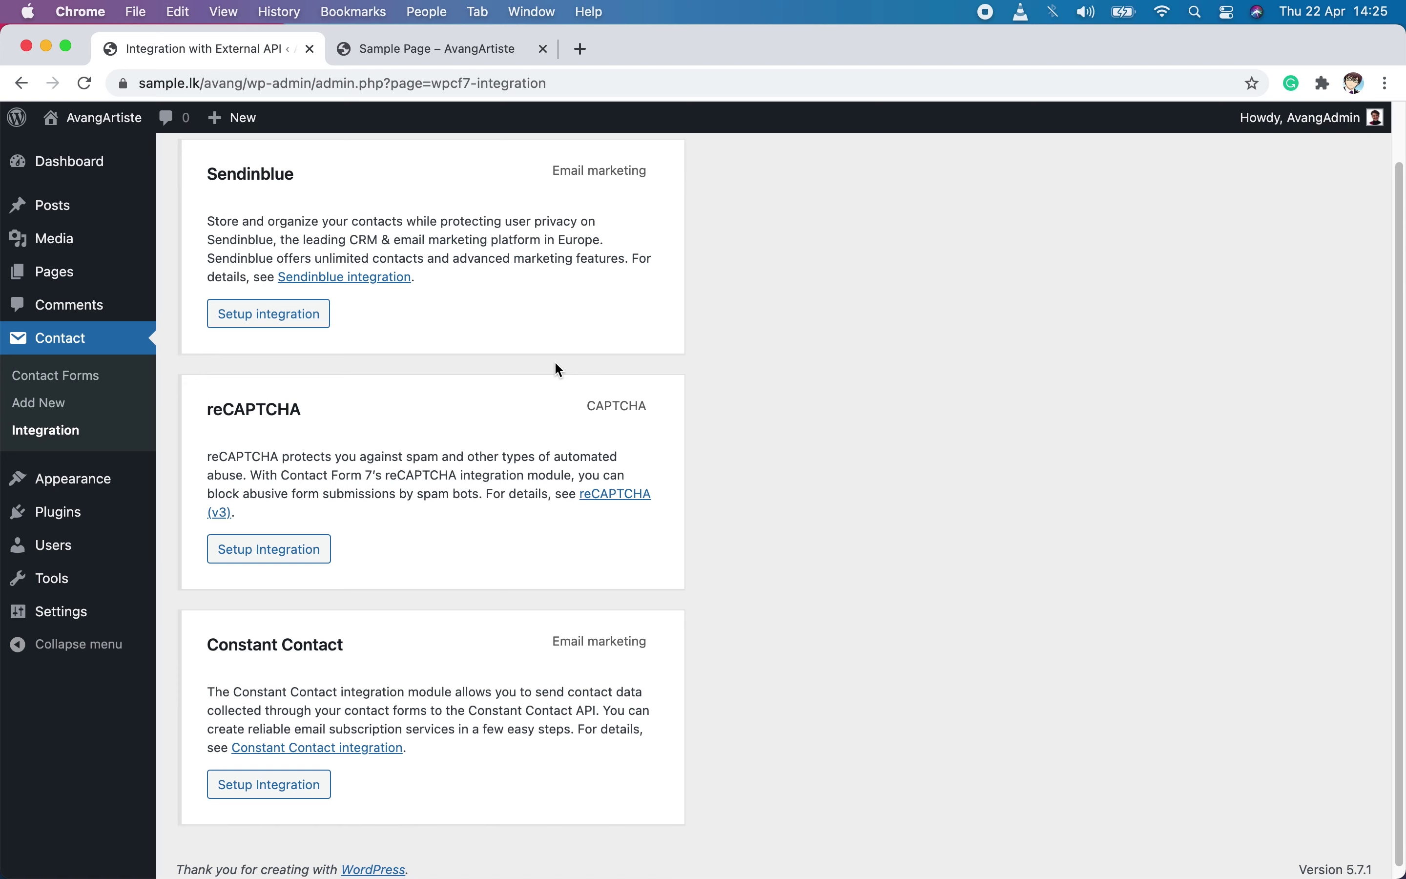
pyautogui.click(293, 556)
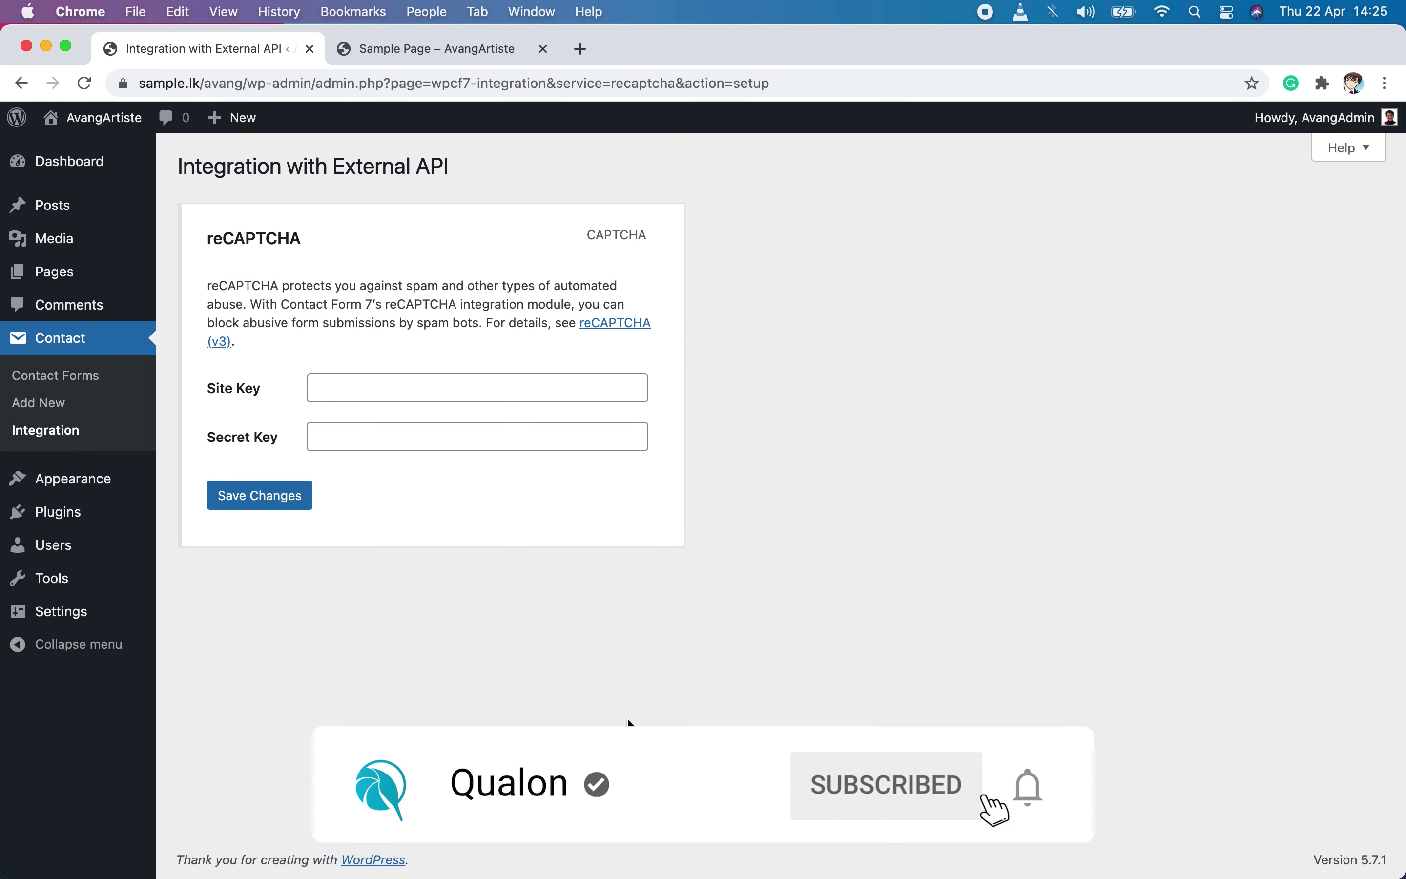
# Step: Open the Google reCAPTCHA admin console separately and start registering a new site labelled Avangartiste
pyautogui.press('super+t')
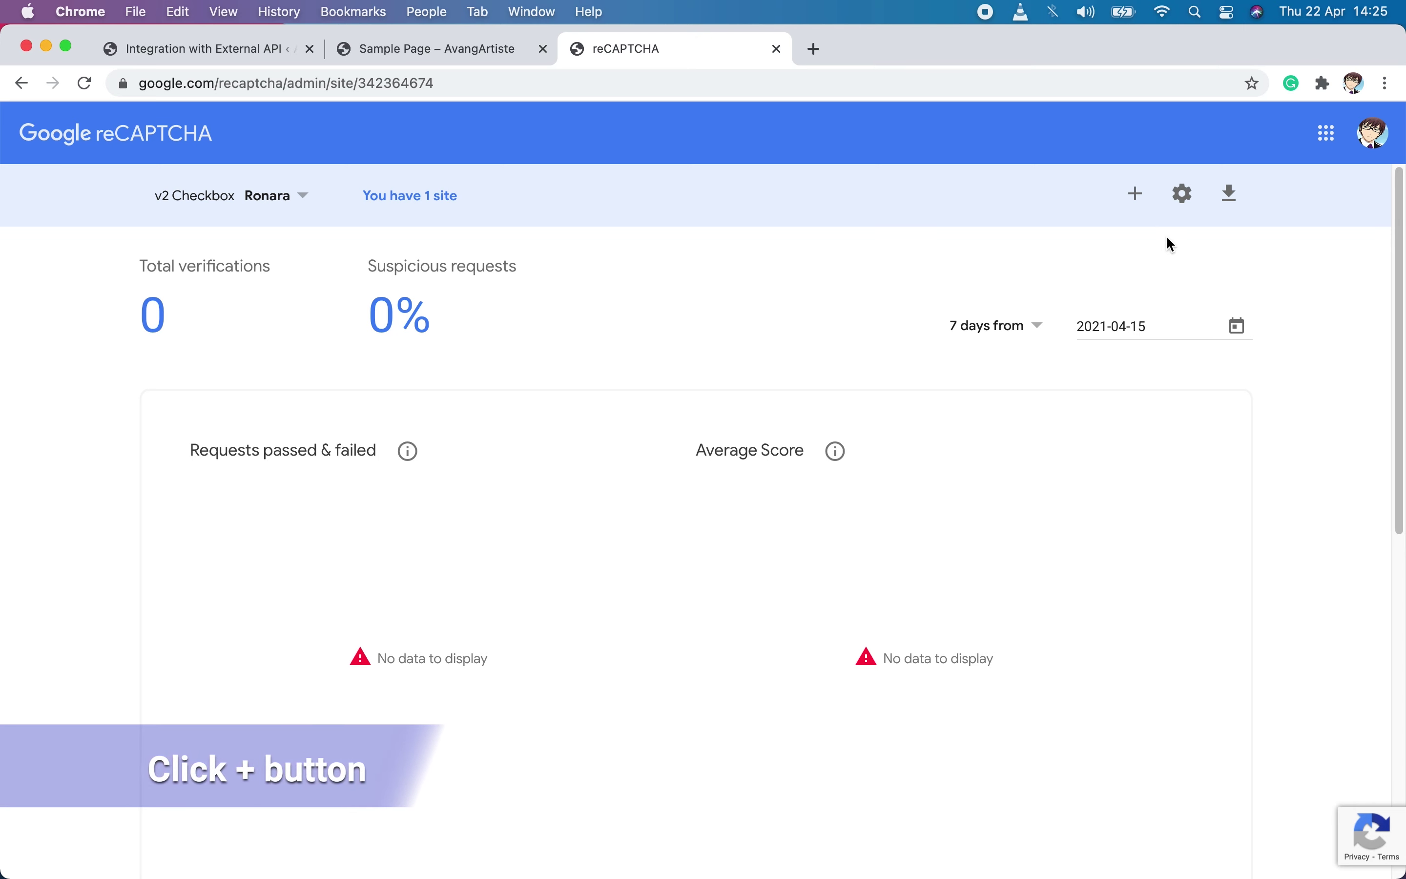
pyautogui.click(1140, 195)
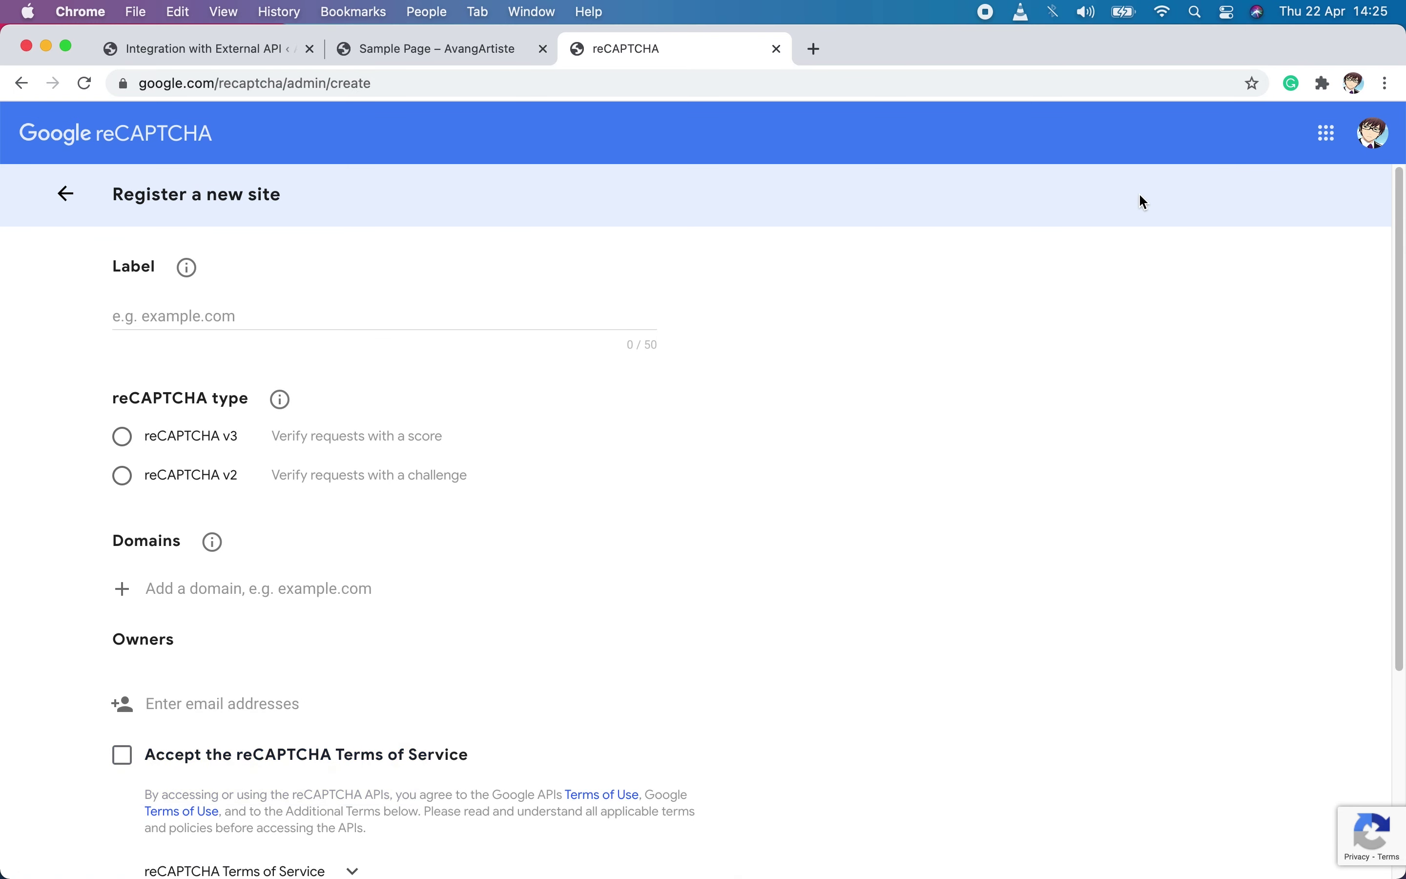
pyautogui.click(294, 315)
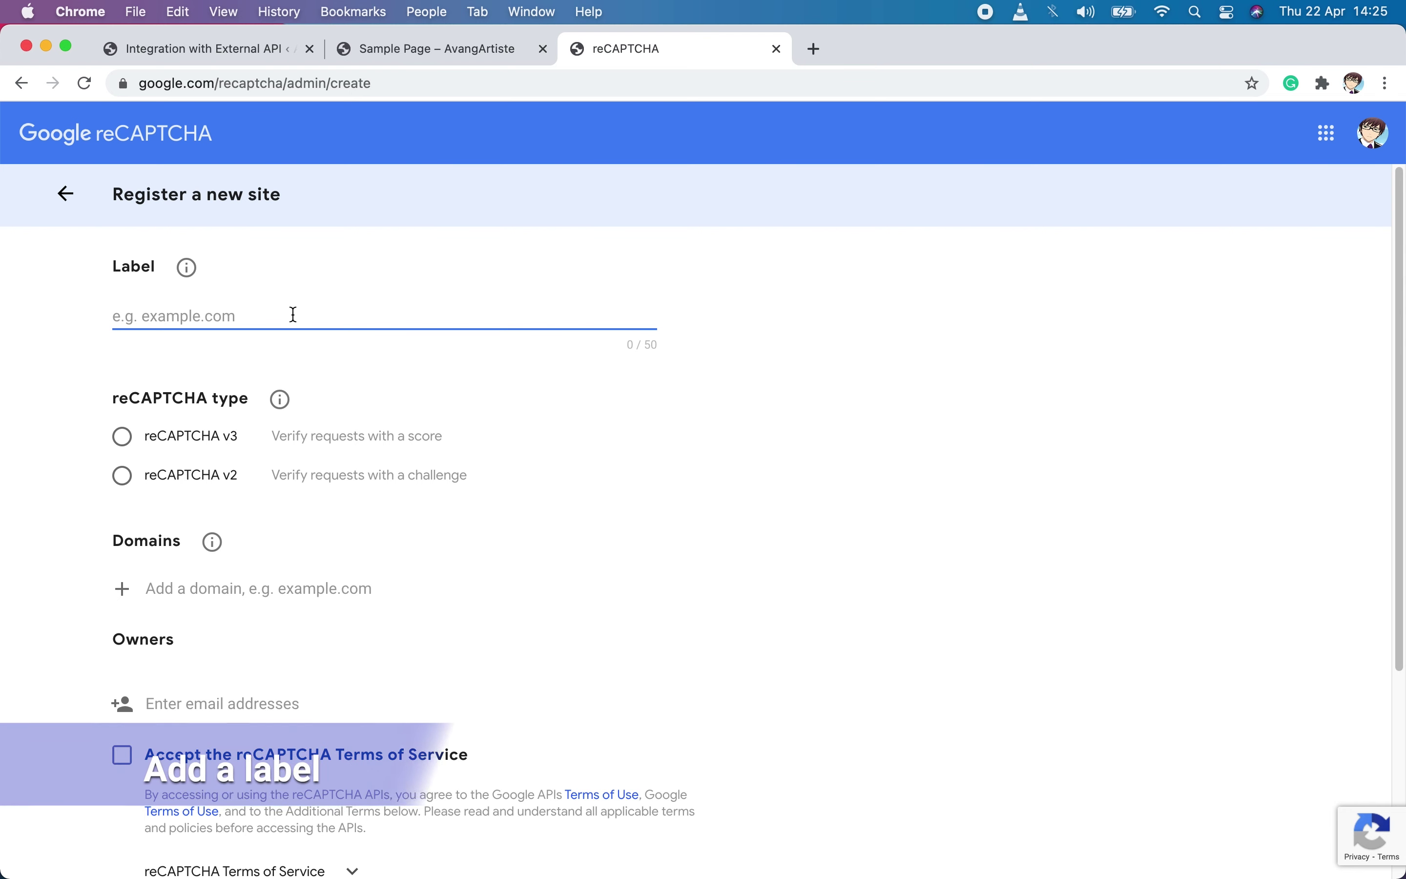
pyautogui.write('Av')
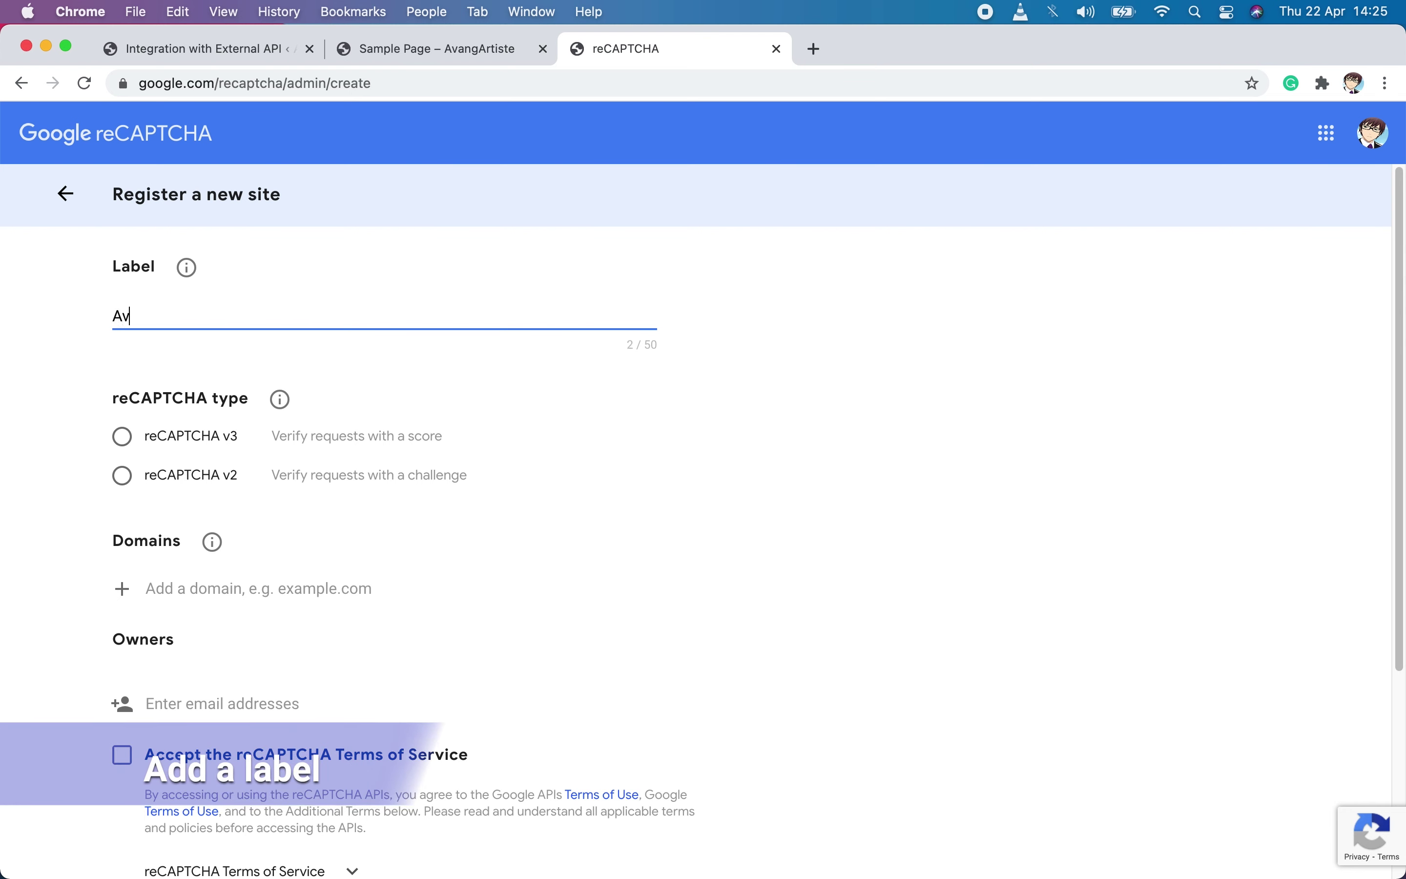
pyautogui.write('angartiste')
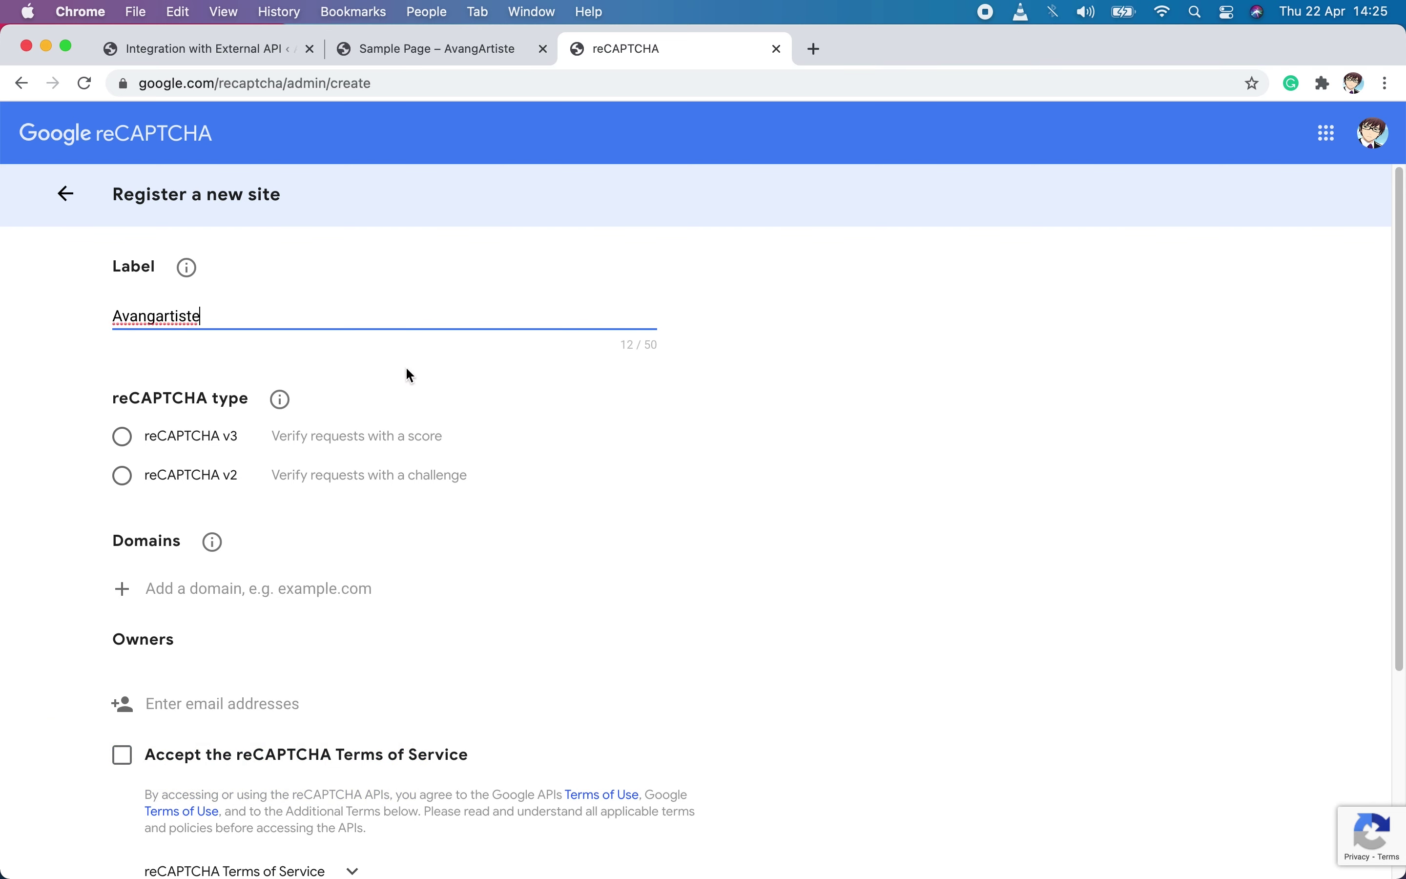
pyautogui.click(201, 49)
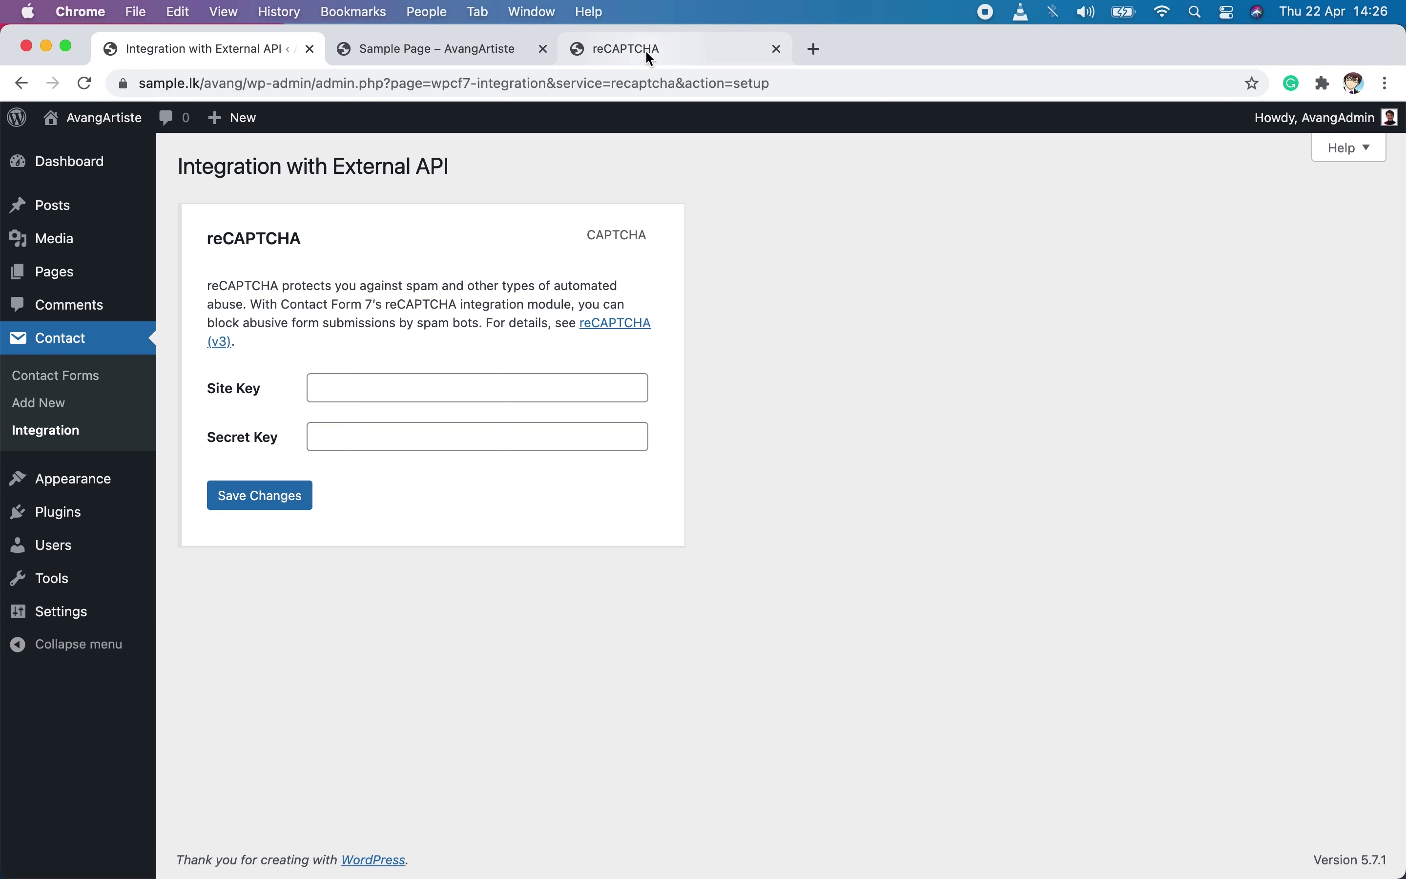
pyautogui.click(646, 53)
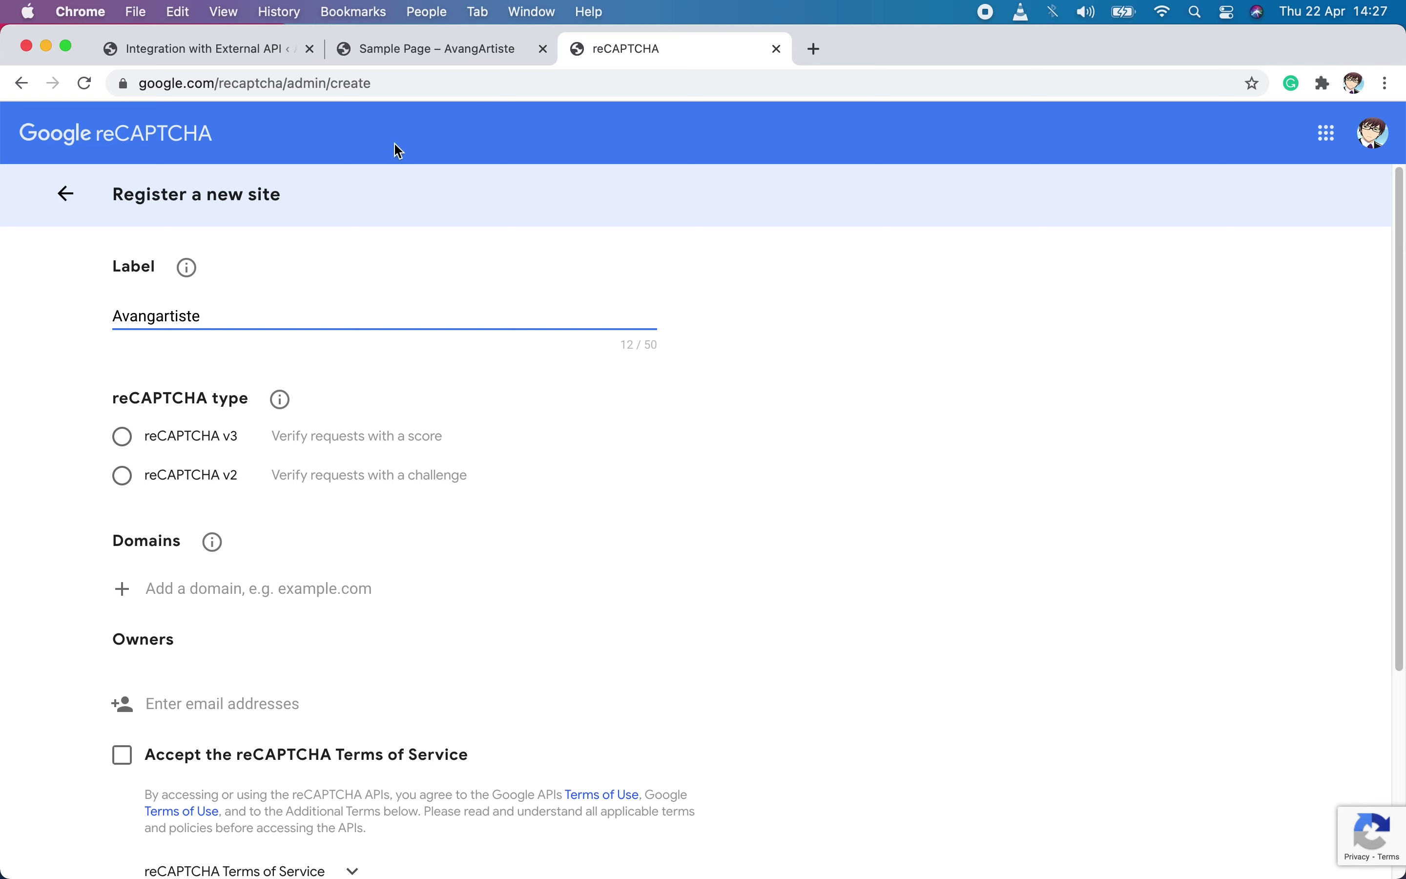
pyautogui.click(145, 53)
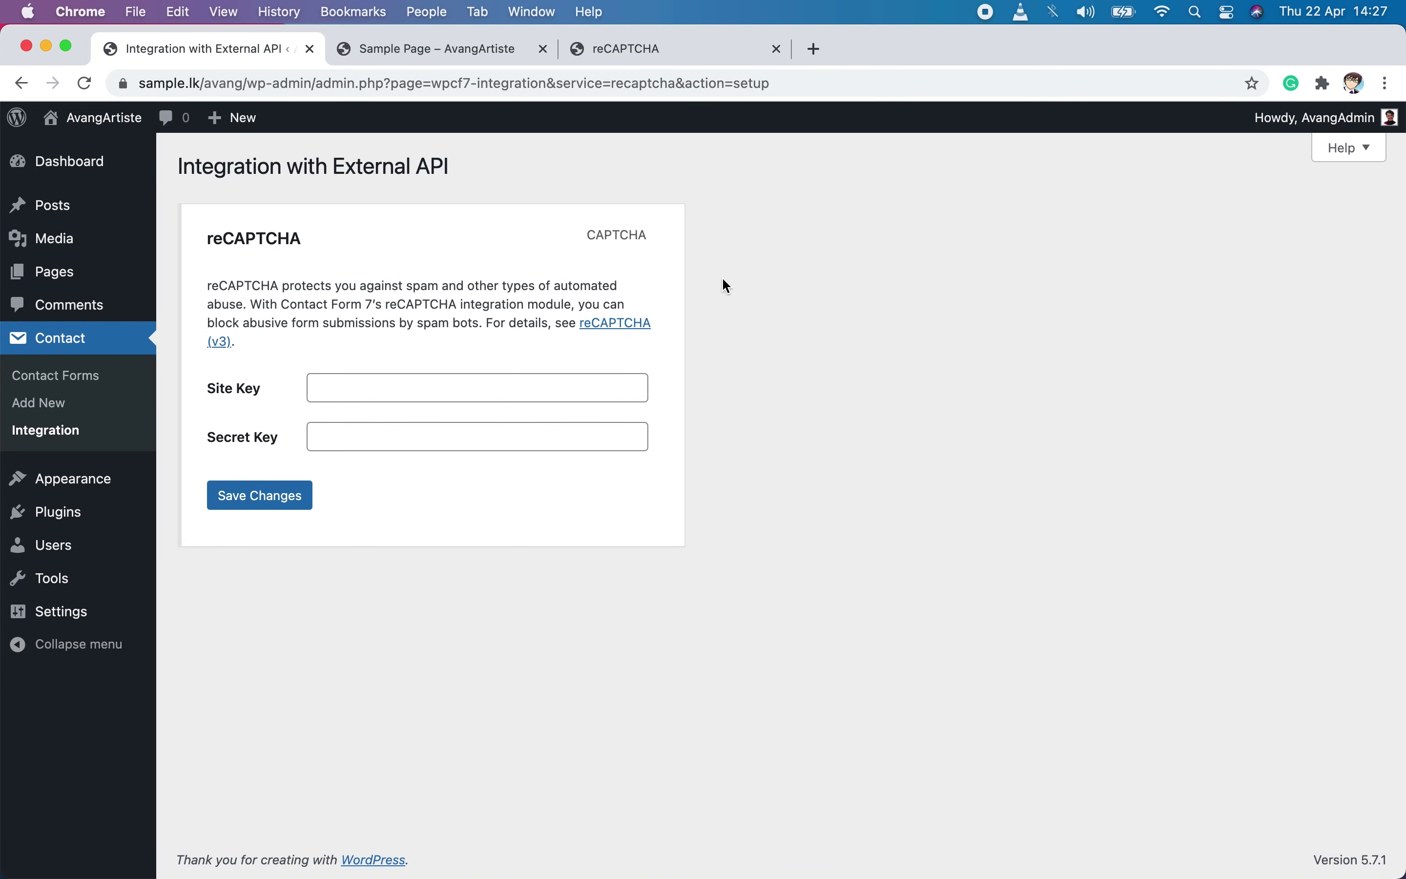
pyautogui.click(627, 52)
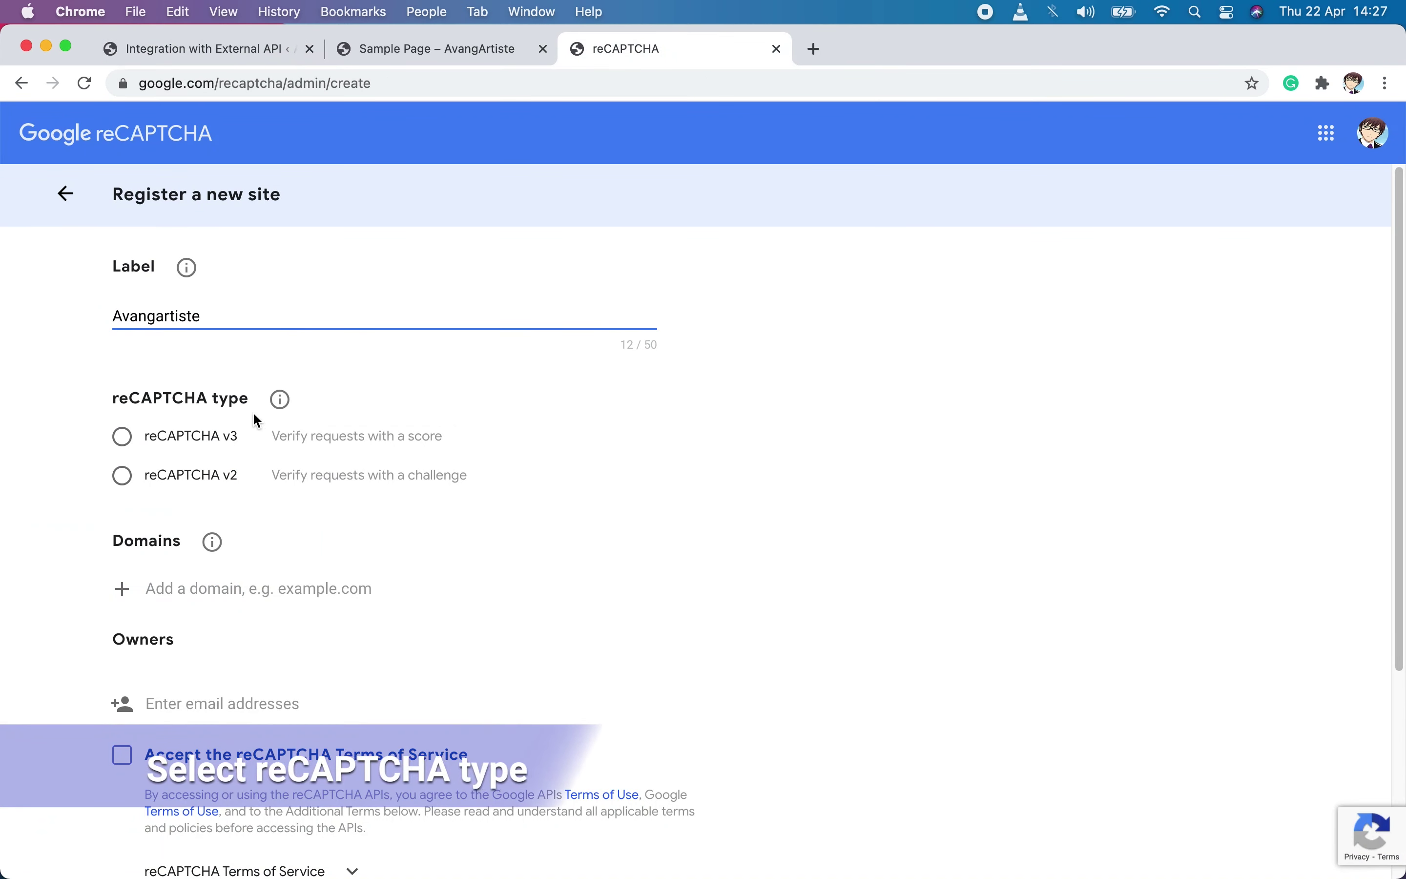
# Step: Choose reCAPTCHA v3 as the type and enter sample.lk as the site's domain
pyautogui.click(168, 436)
pyautogui.scroll(-2, 465, 541)
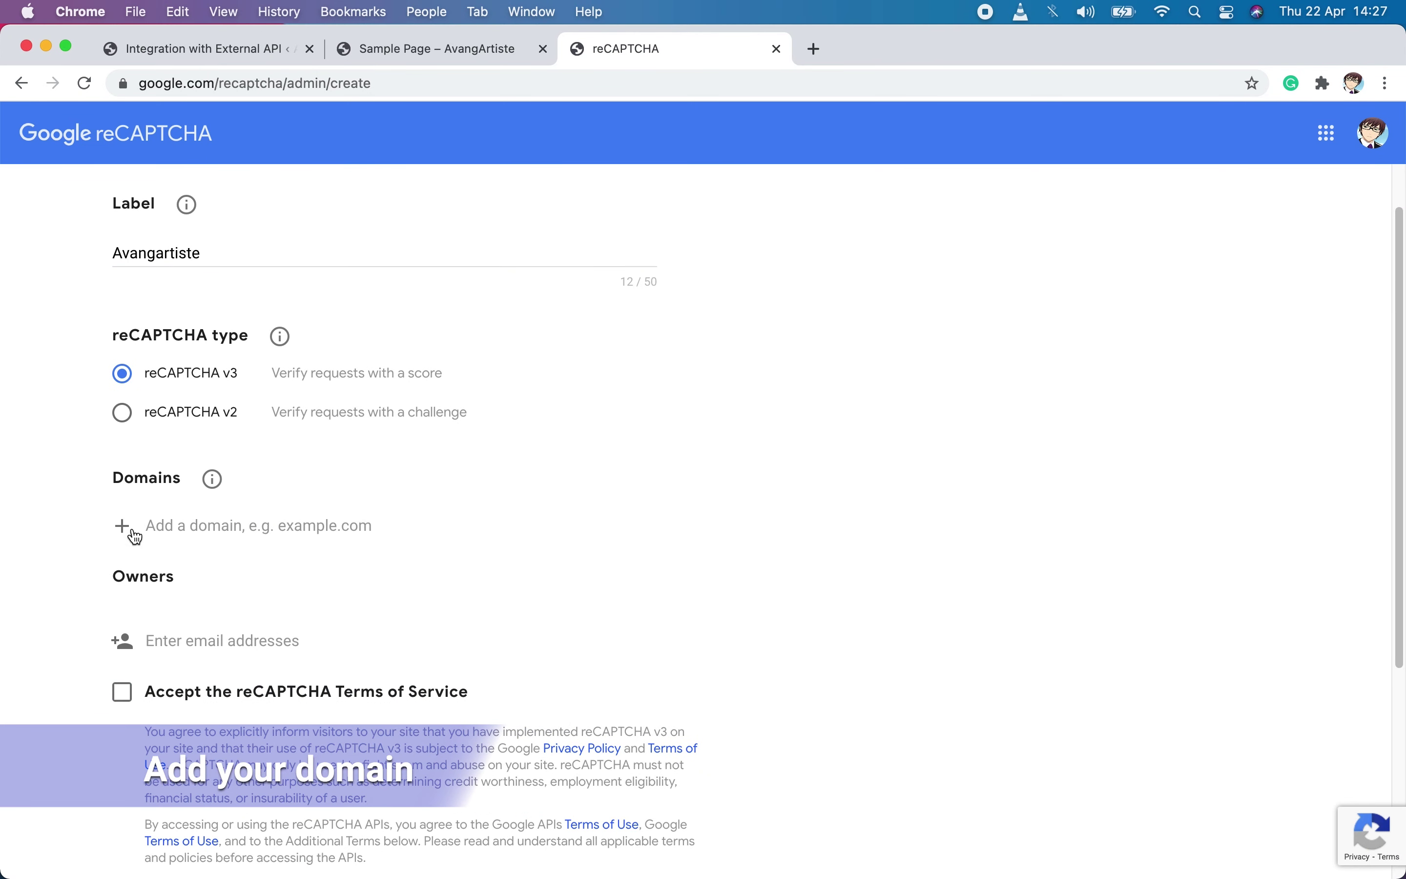
pyautogui.click(244, 527)
pyautogui.write('sample.lk')
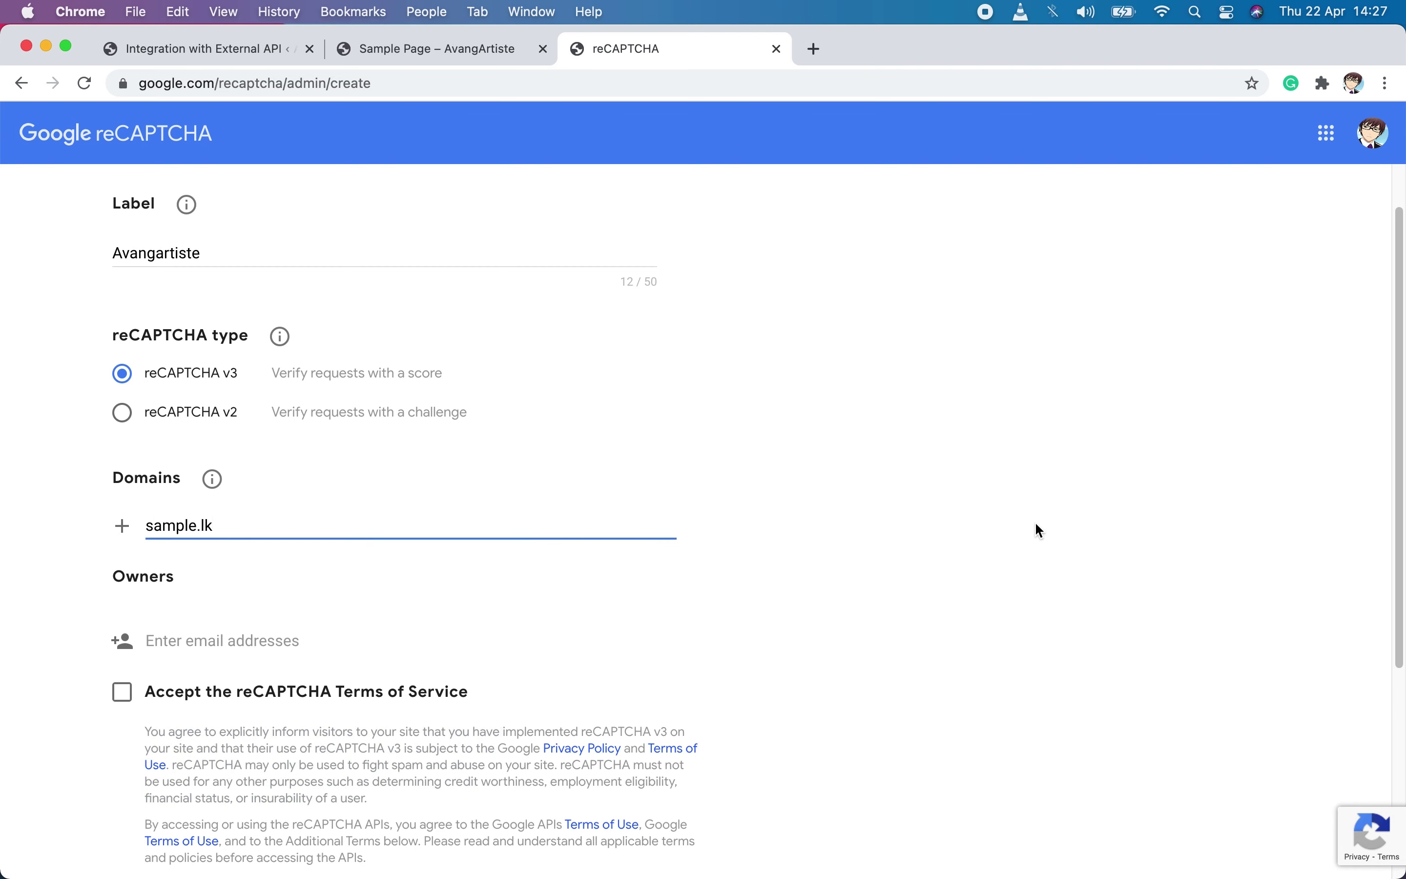
# Step: Accept the reCAPTCHA Terms of Service and submit the site registration
pyautogui.scroll(-4, 1011, 532)
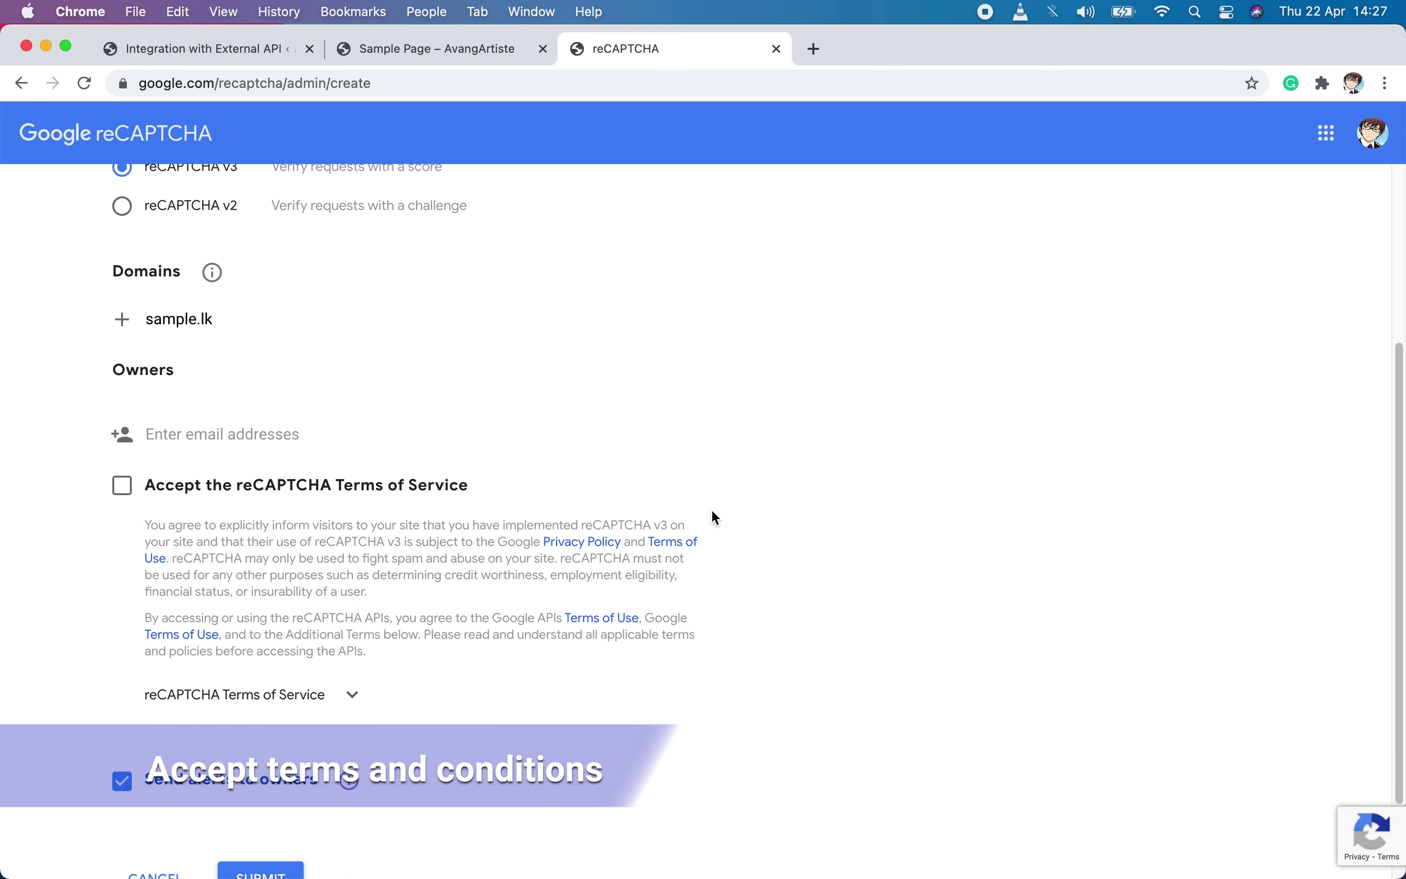
pyautogui.click(123, 486)
pyautogui.scroll(-2, 506, 581)
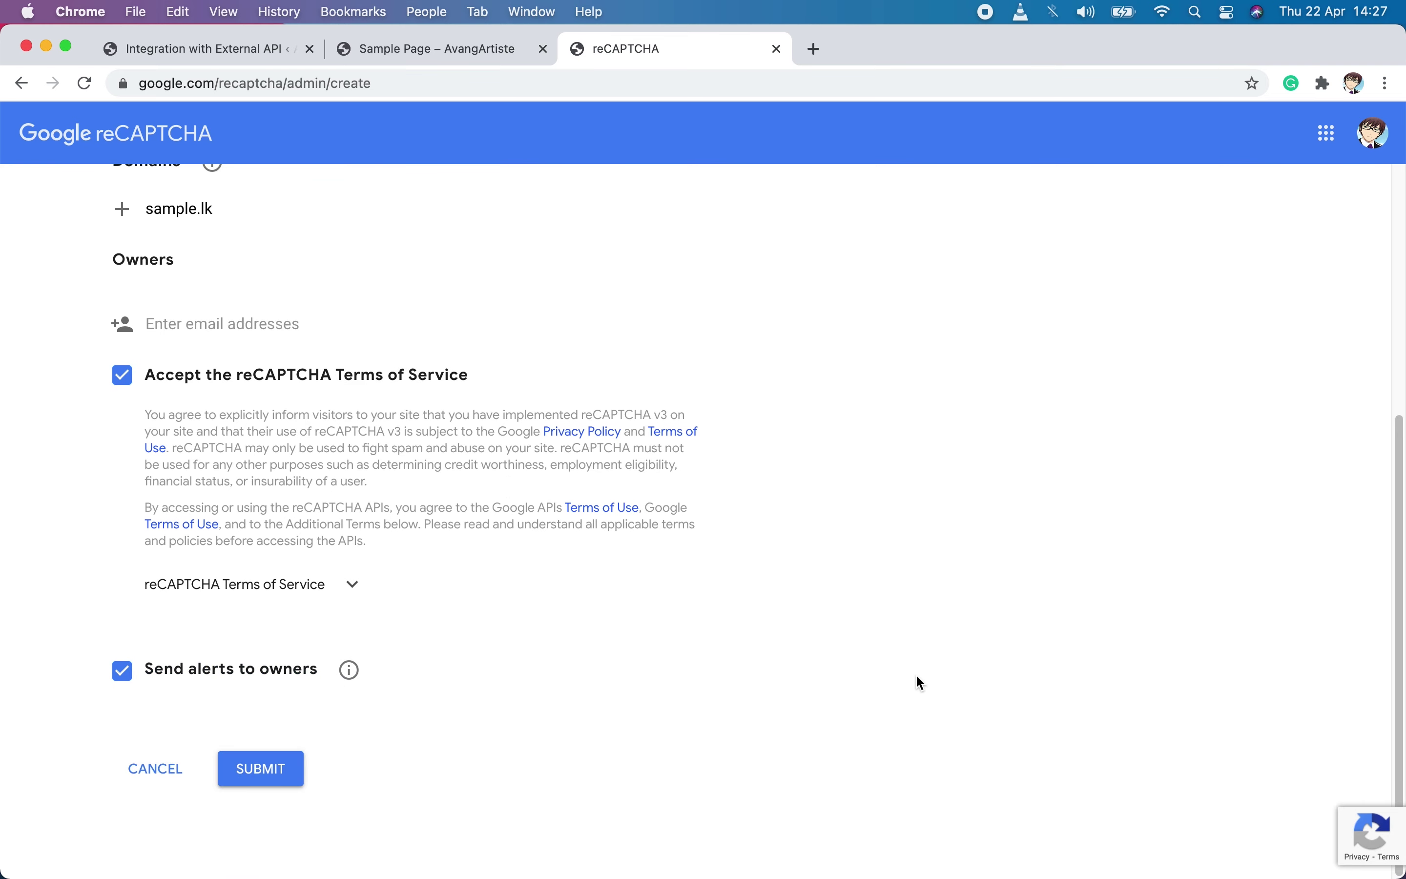
pyautogui.click(299, 768)
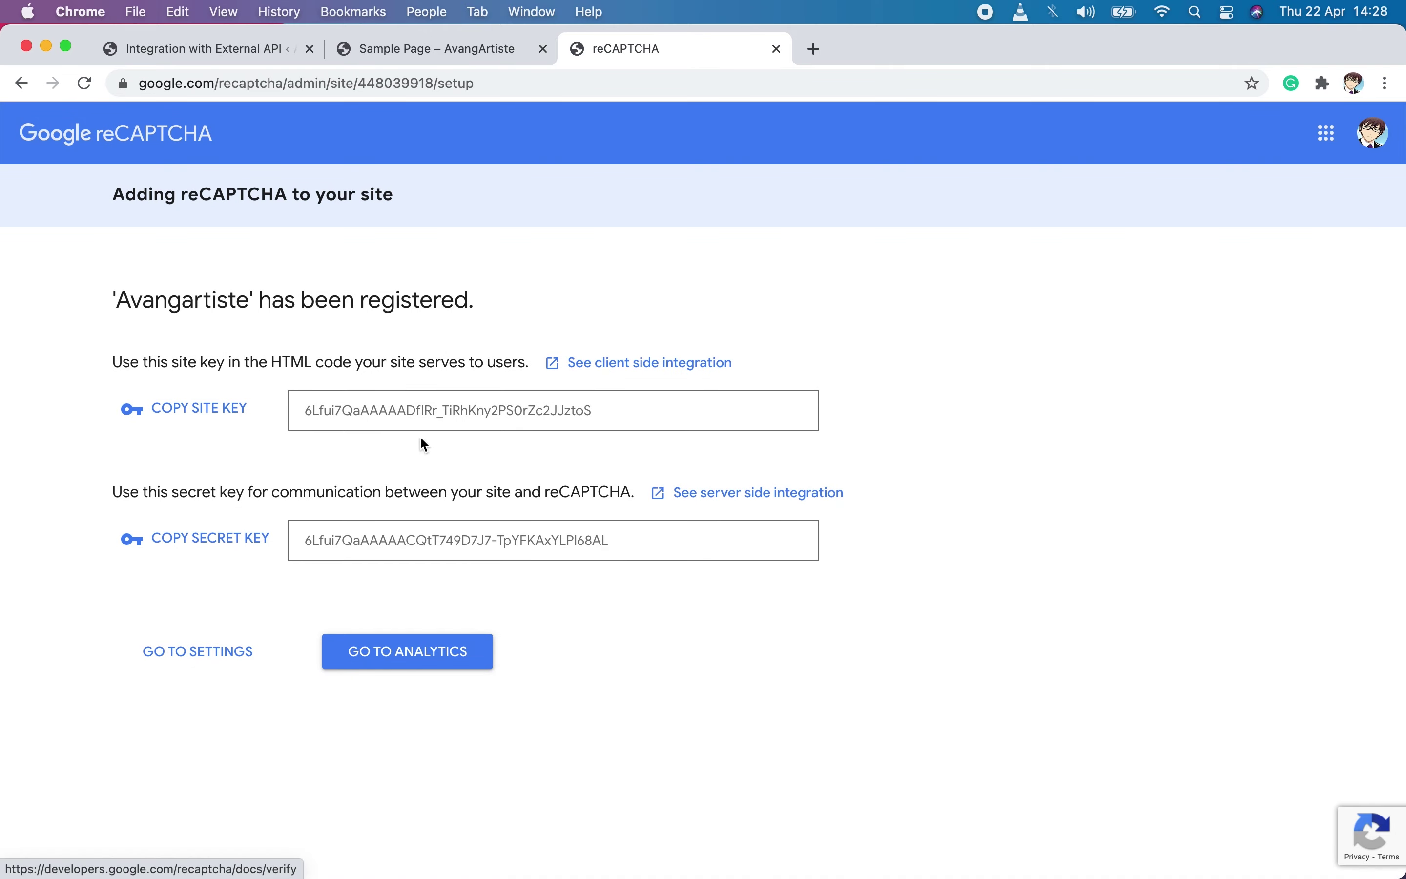
# Step: Copy the generated site key and paste it into the Site Key field of the WordPress reCAPTCHA integration
pyautogui.click(193, 409)
pyautogui.click(208, 48)
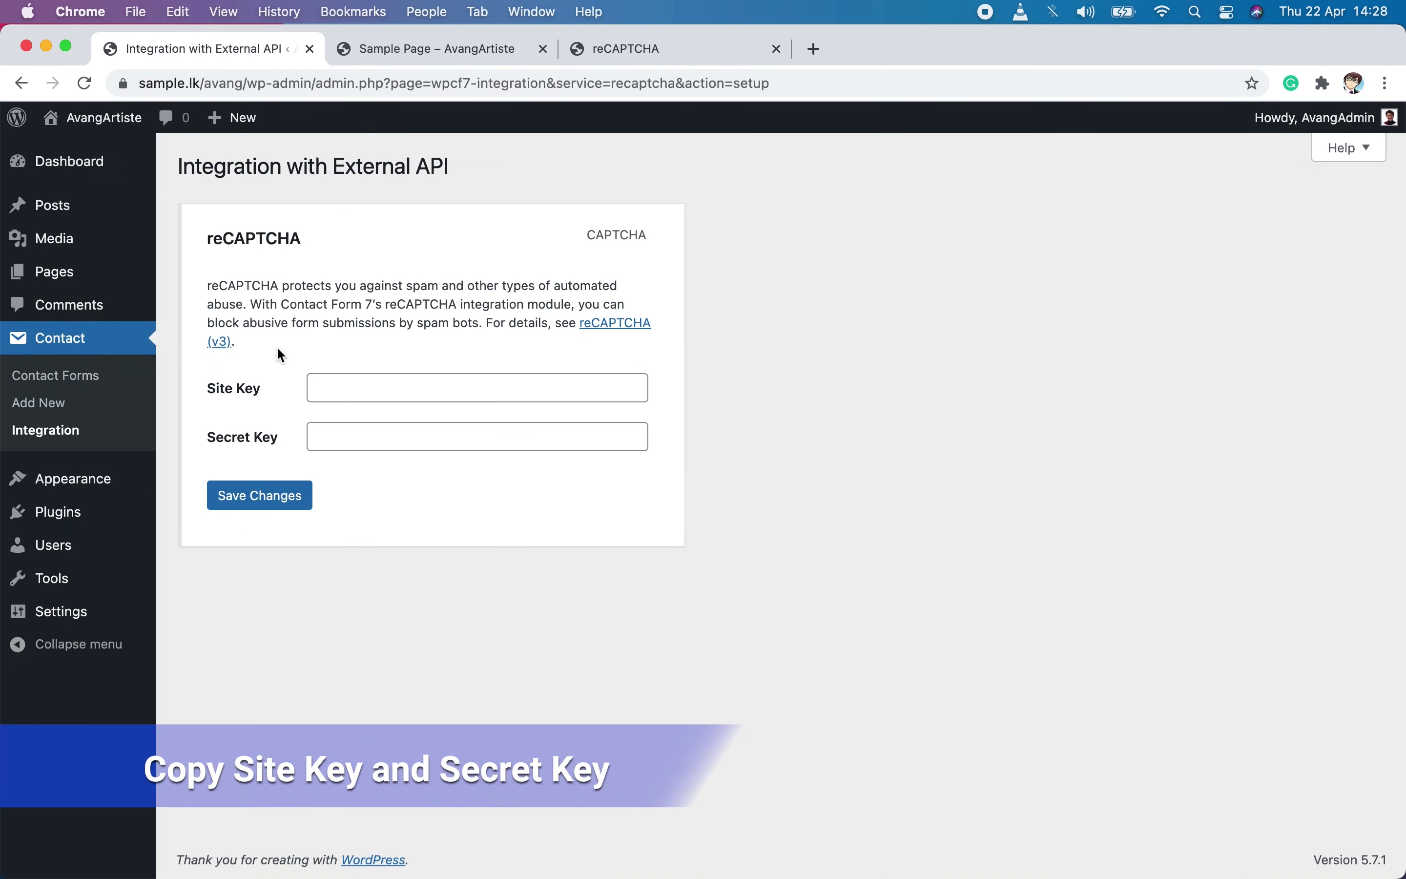
pyautogui.click(339, 377)
pyautogui.press('super+v')
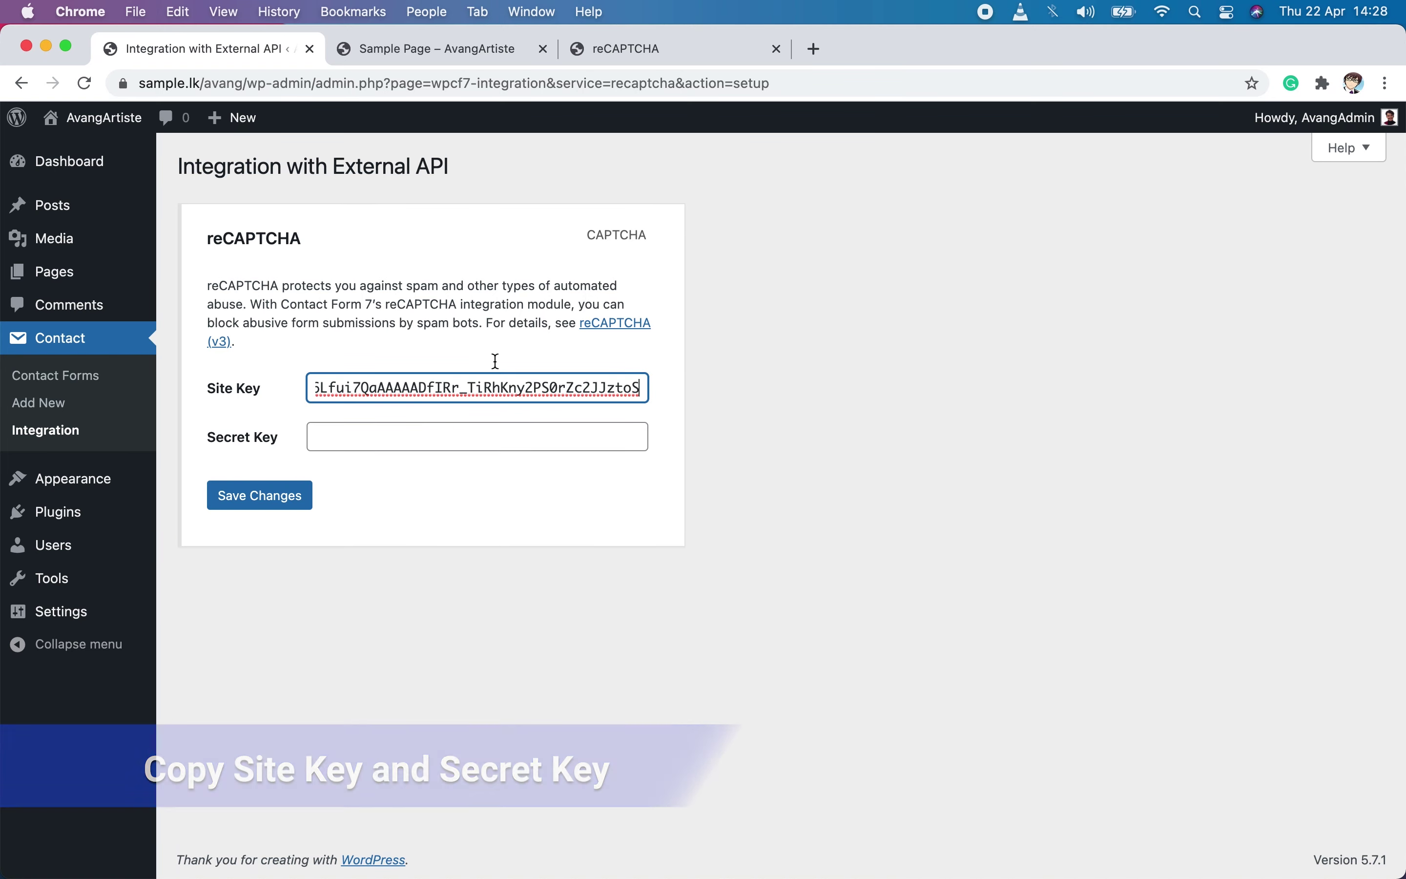
# Step: Copy the secret key from Google reCAPTCHA into the WordPress integration's Secret Key field and save the changes
pyautogui.click(646, 49)
pyautogui.click(195, 541)
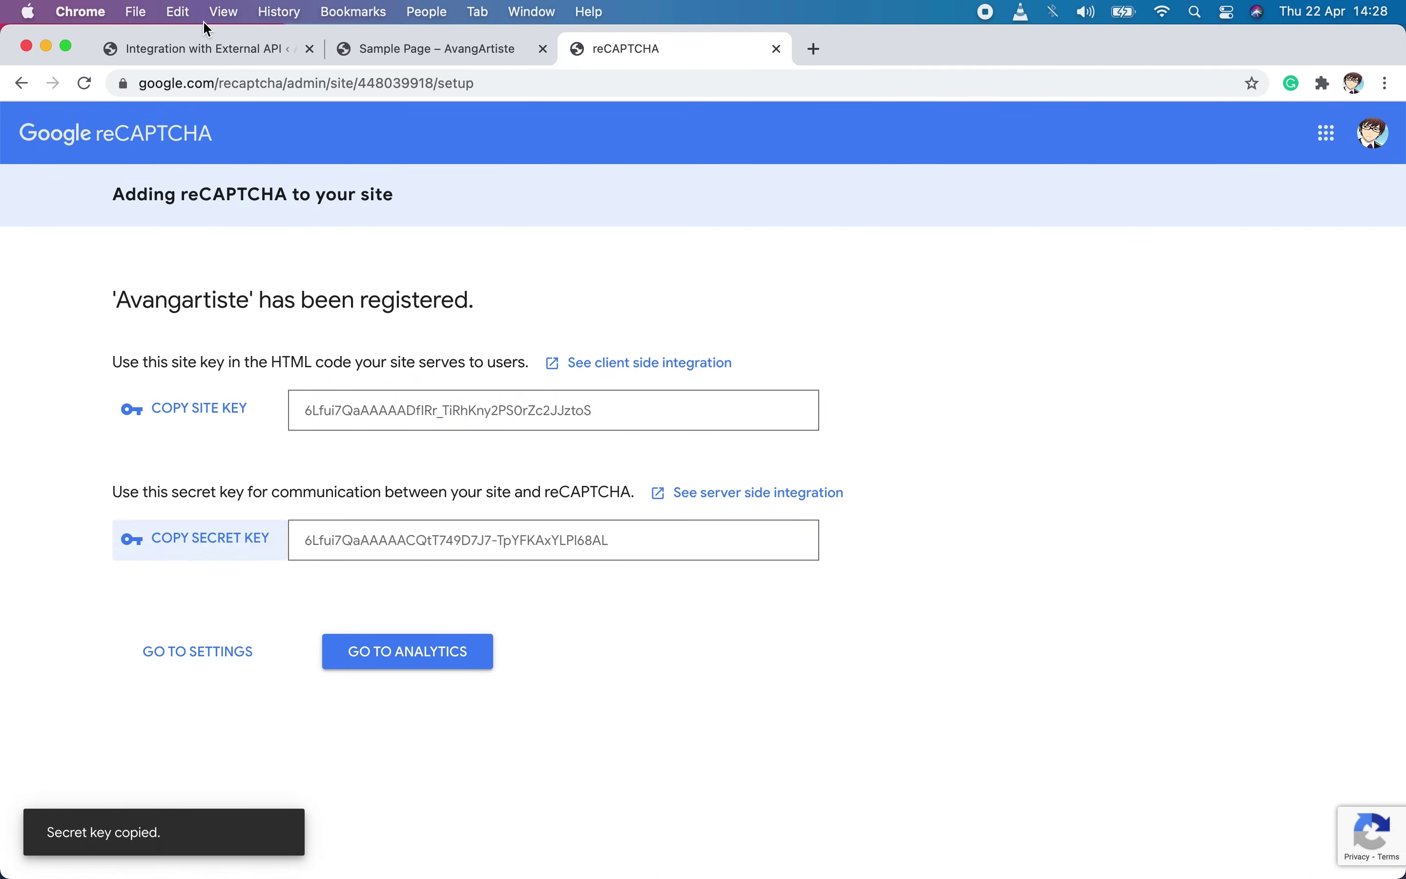
pyautogui.click(200, 49)
pyautogui.click(370, 434)
pyautogui.press('super+v')
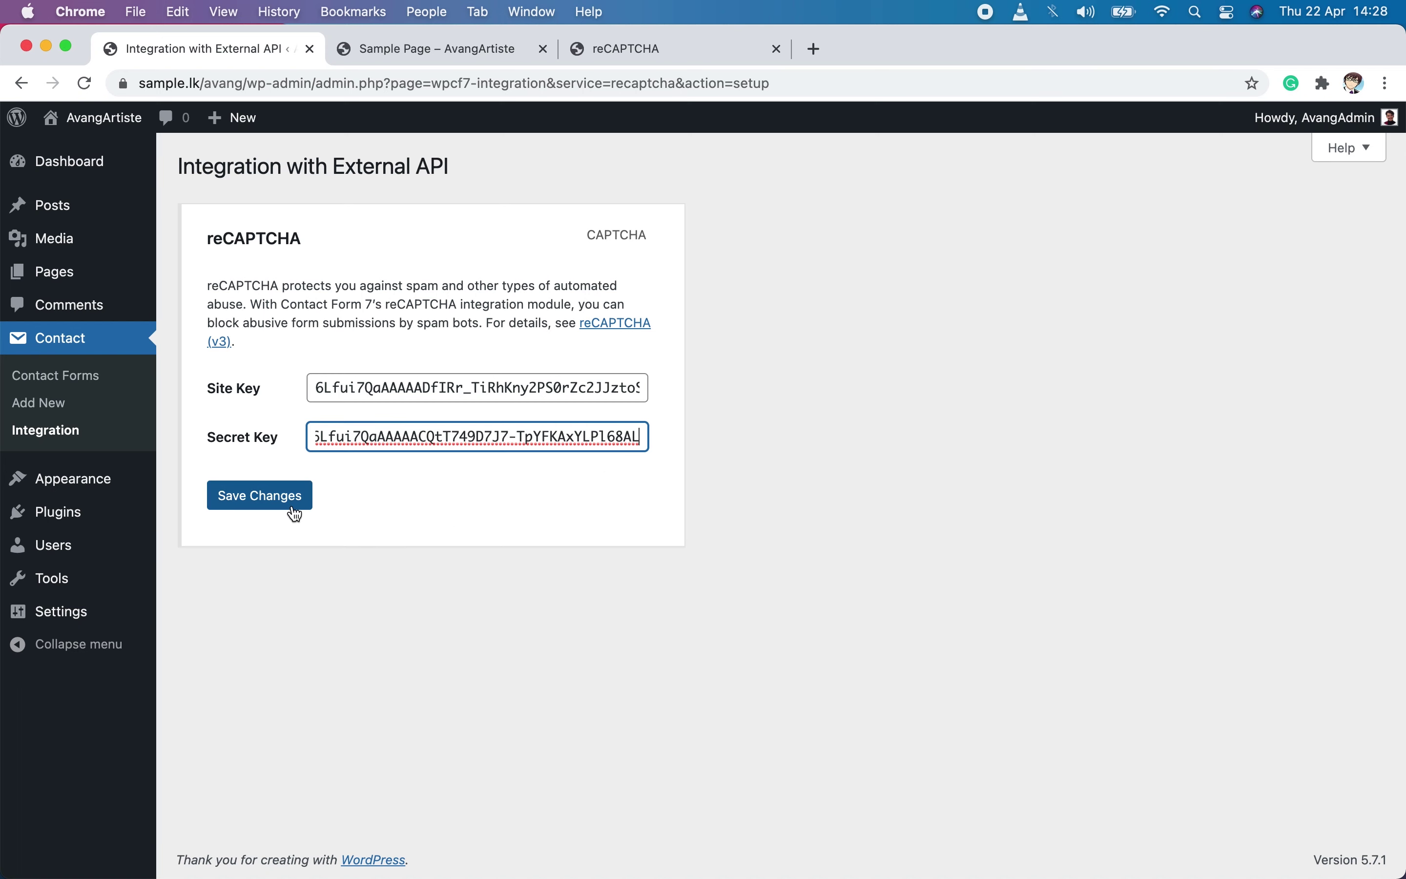
pyautogui.click(295, 515)
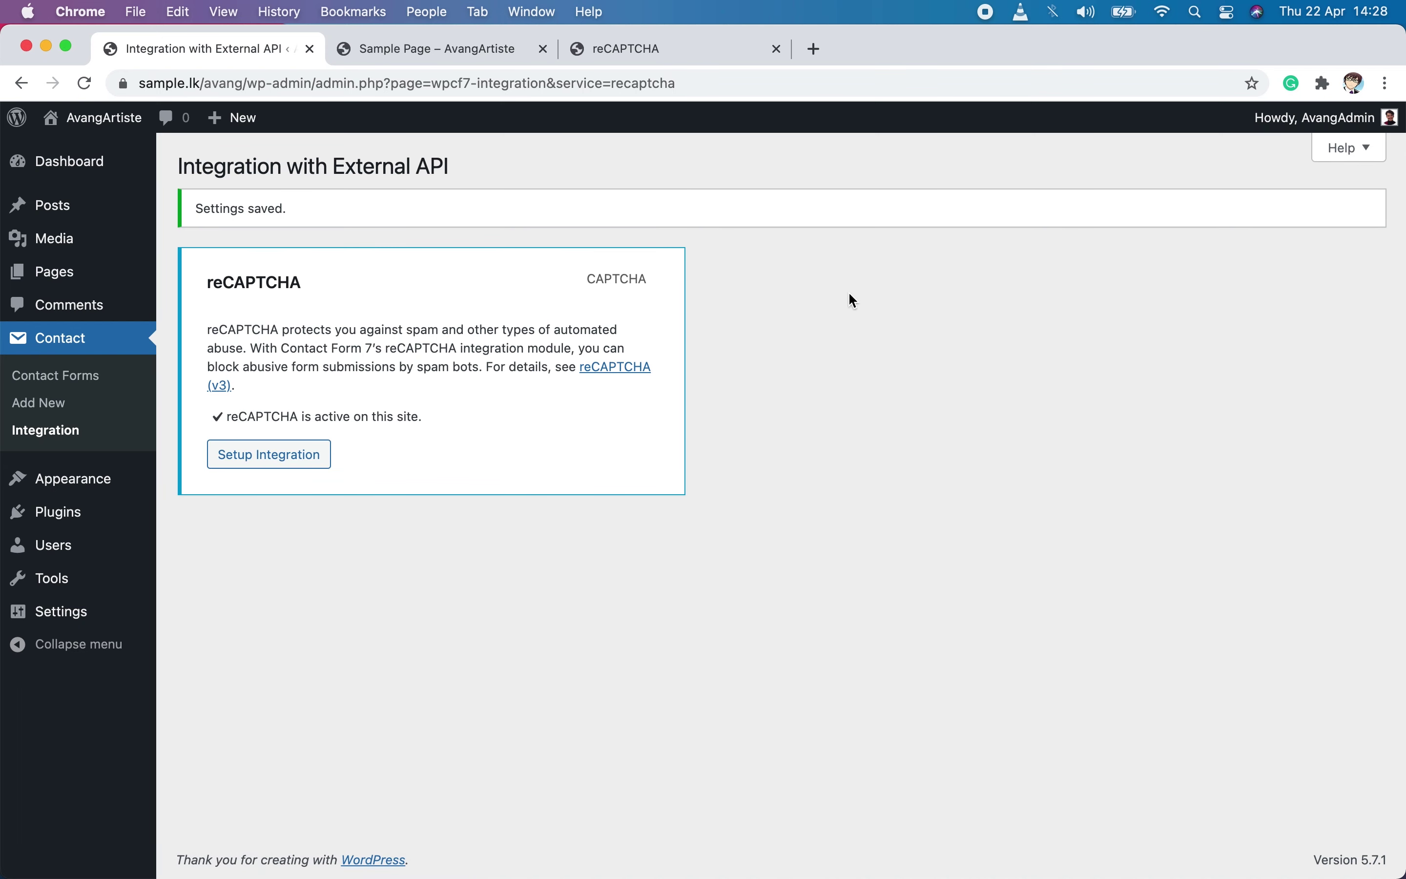
# Step: Review the contact form on the site's Sample Page and reload the page to apply the reCAPTCHA integration
pyautogui.click(443, 42)
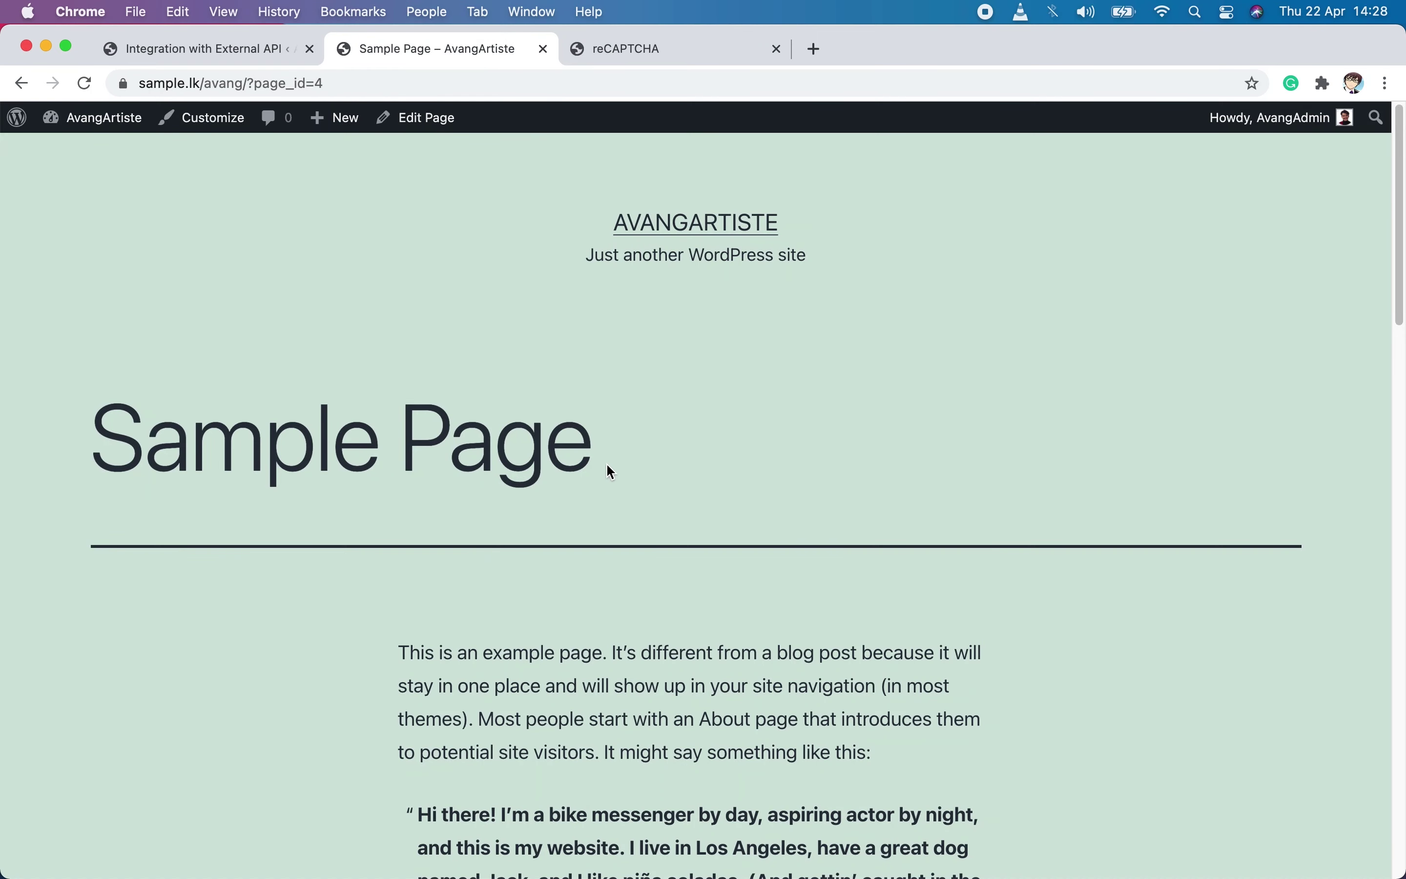
pyautogui.scroll(-15, 807, 471)
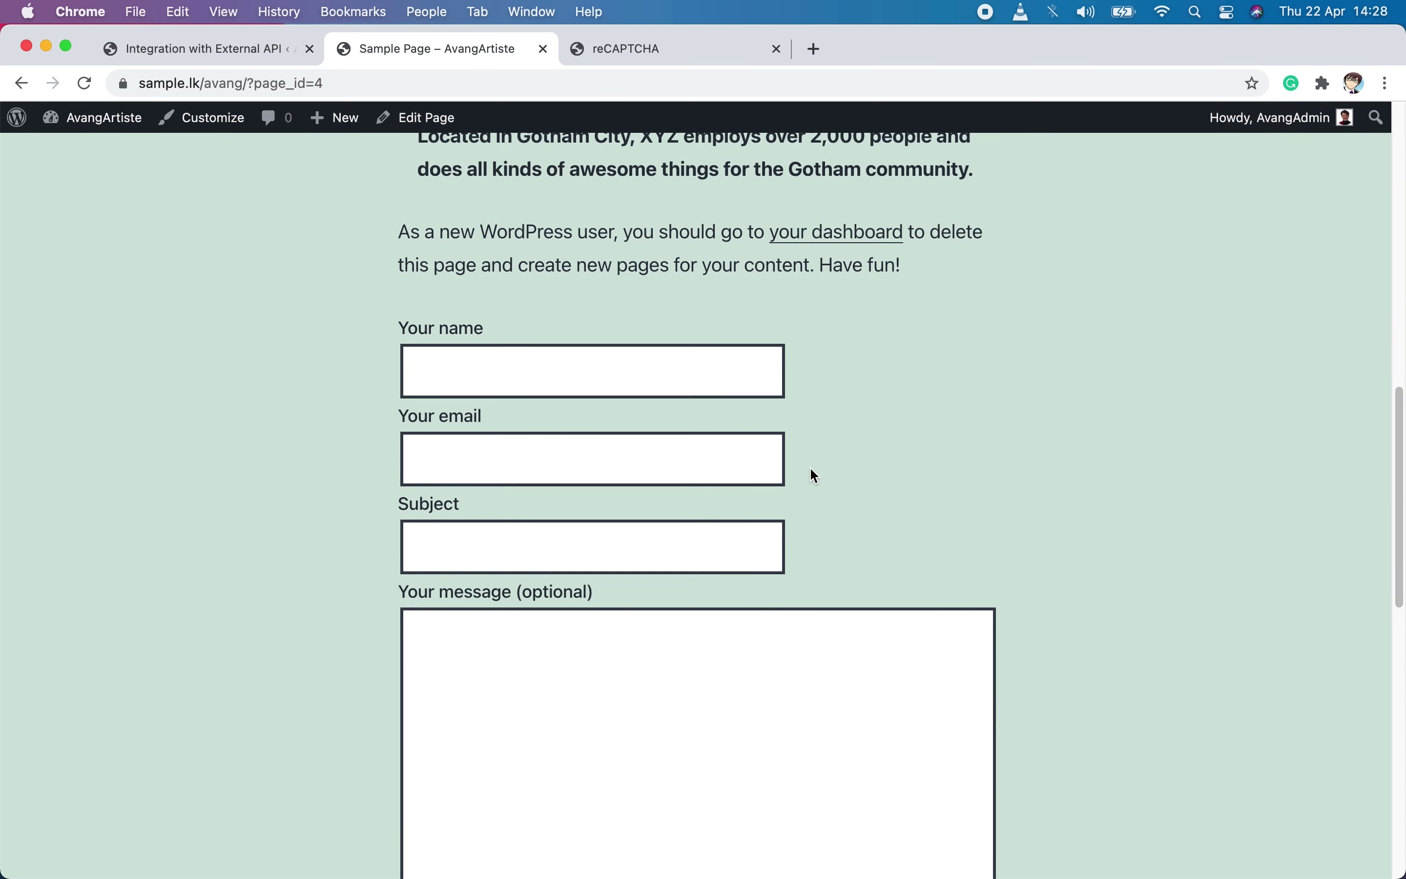
pyautogui.scroll(-10, 828, 446)
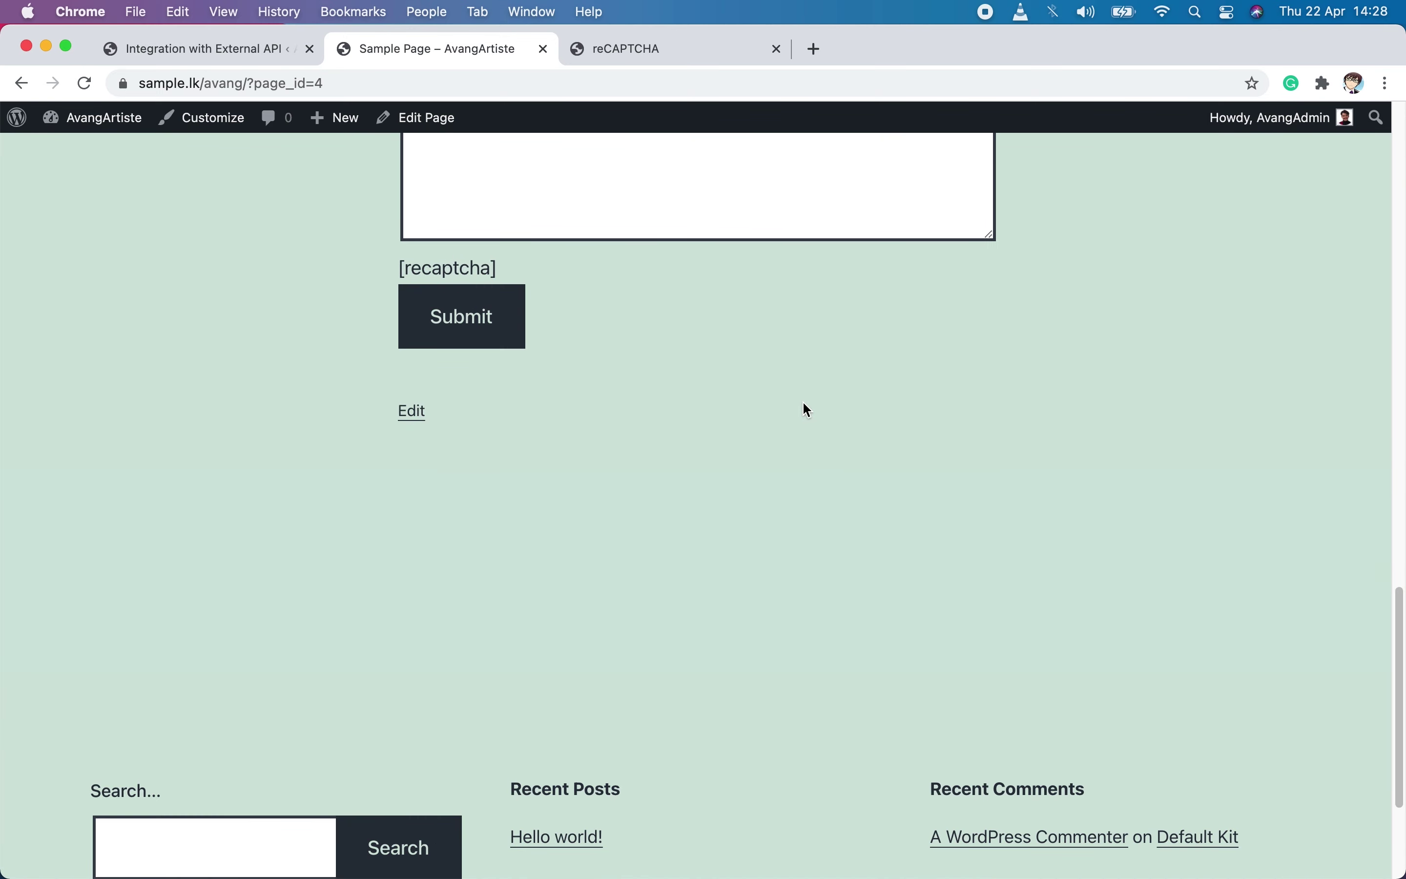
pyautogui.scroll(10, 746, 402)
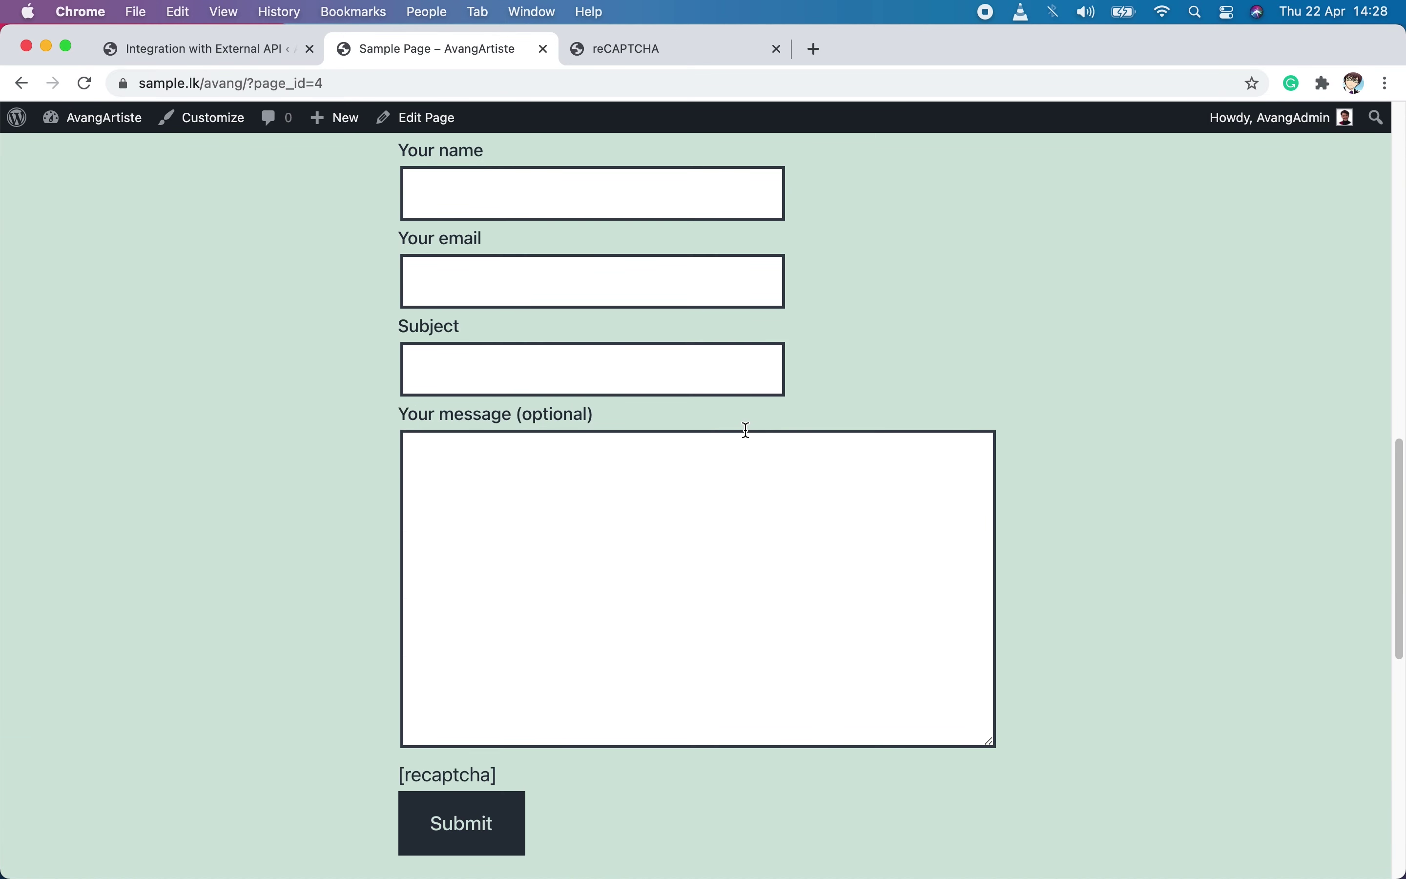
pyautogui.scroll(5, 852, 509)
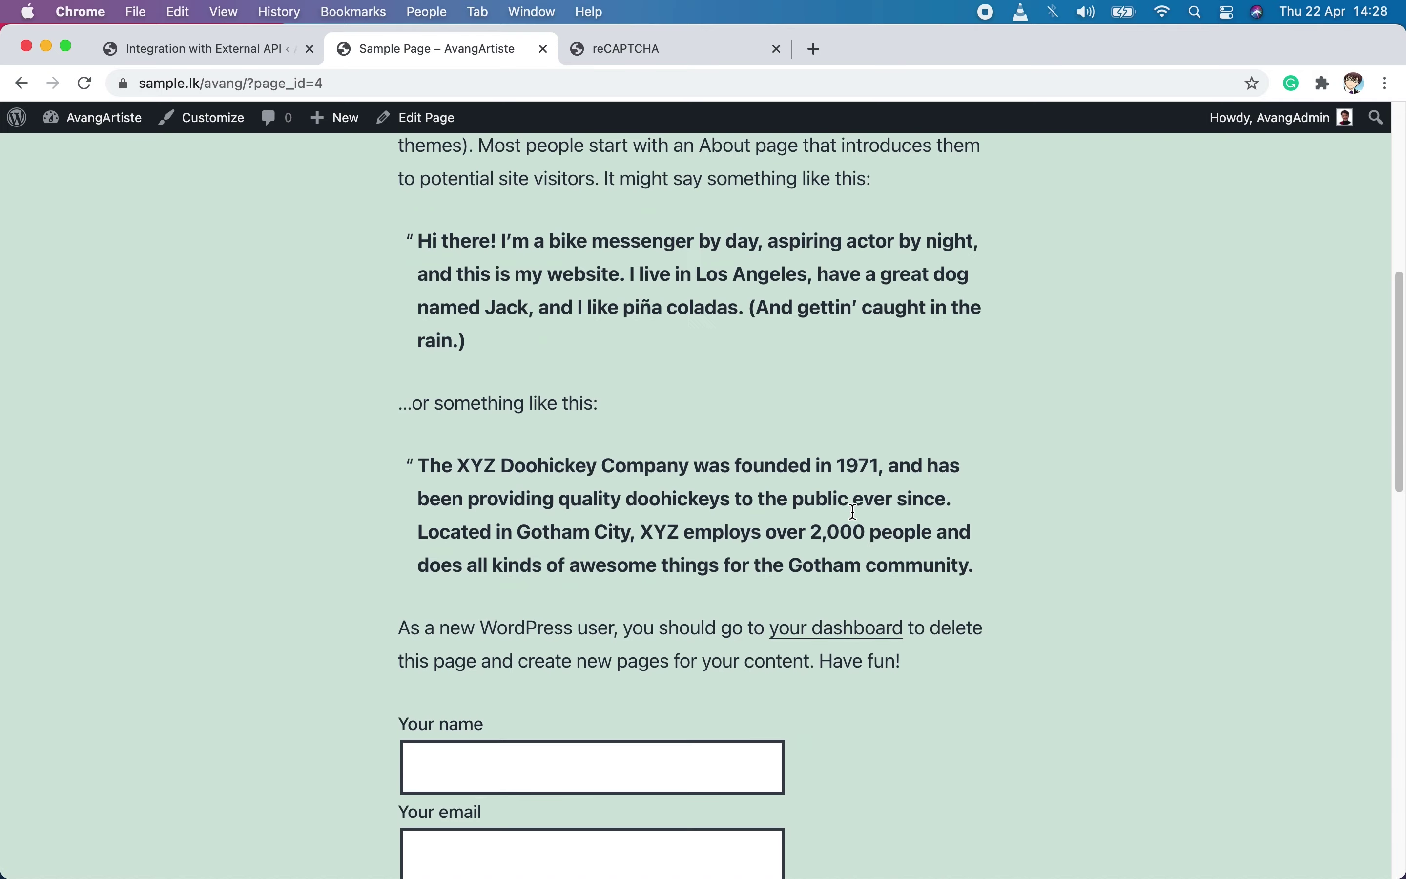
pyautogui.scroll(4, 853, 512)
pyautogui.click(90, 83)
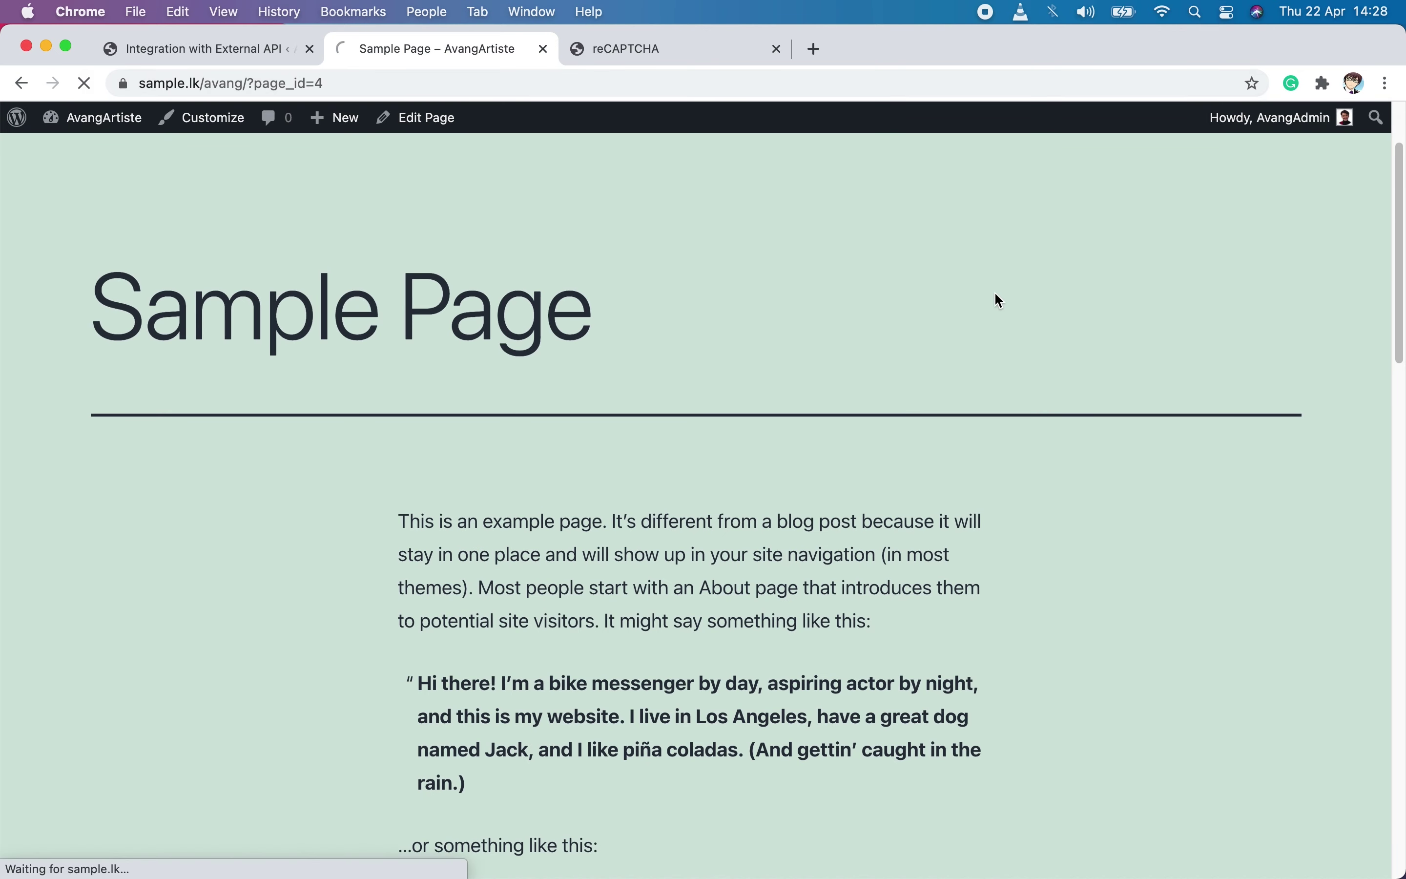
# Step: Examine the reCAPTCHA badge and the contact form fields on the reloaded Sample Page
pyautogui.moveTo(1249, 828)
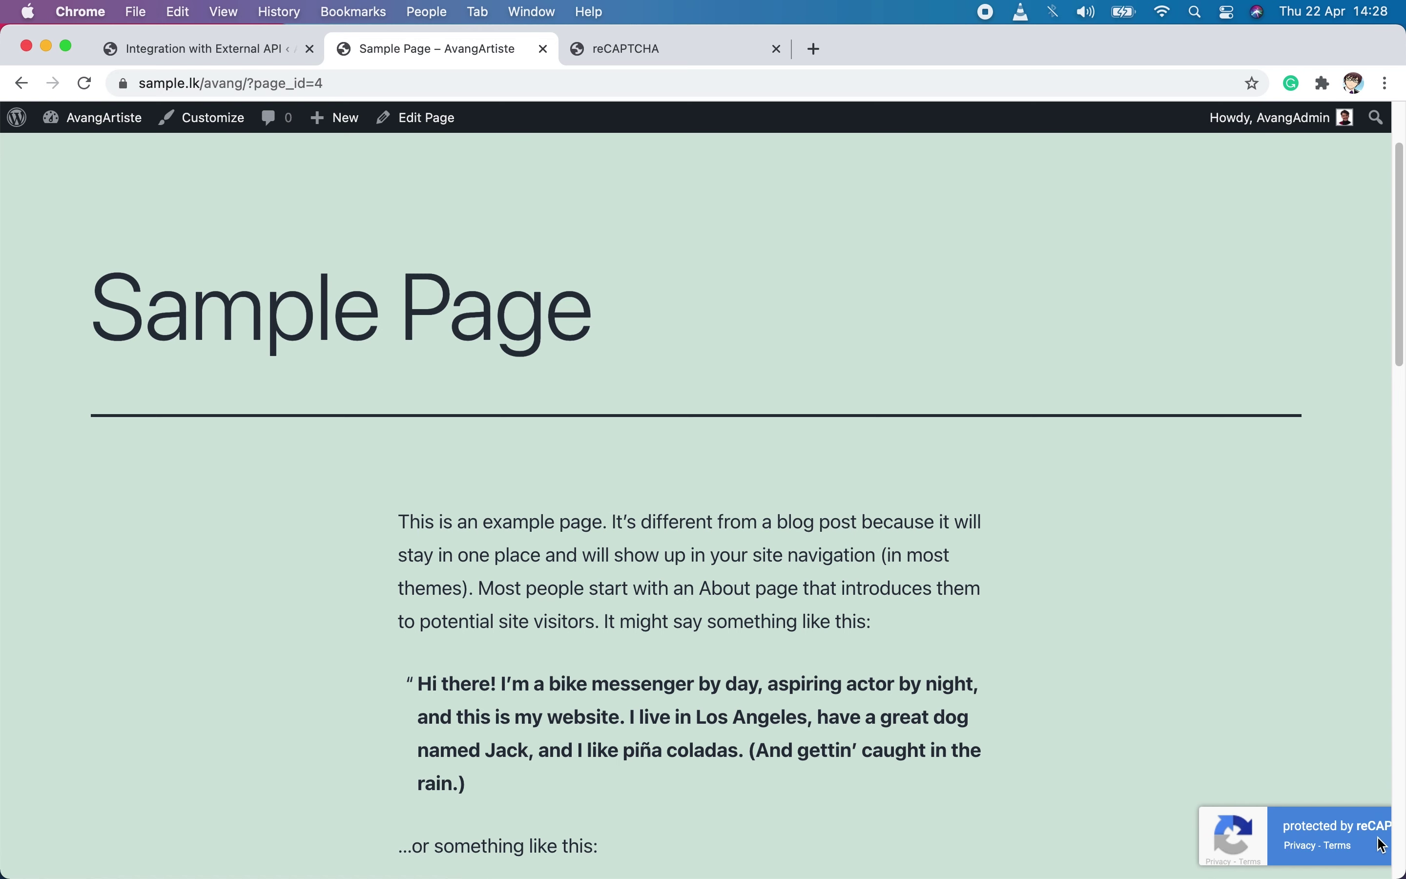
pyautogui.moveTo(1222, 828); pyautogui.dragTo(1373, 835)
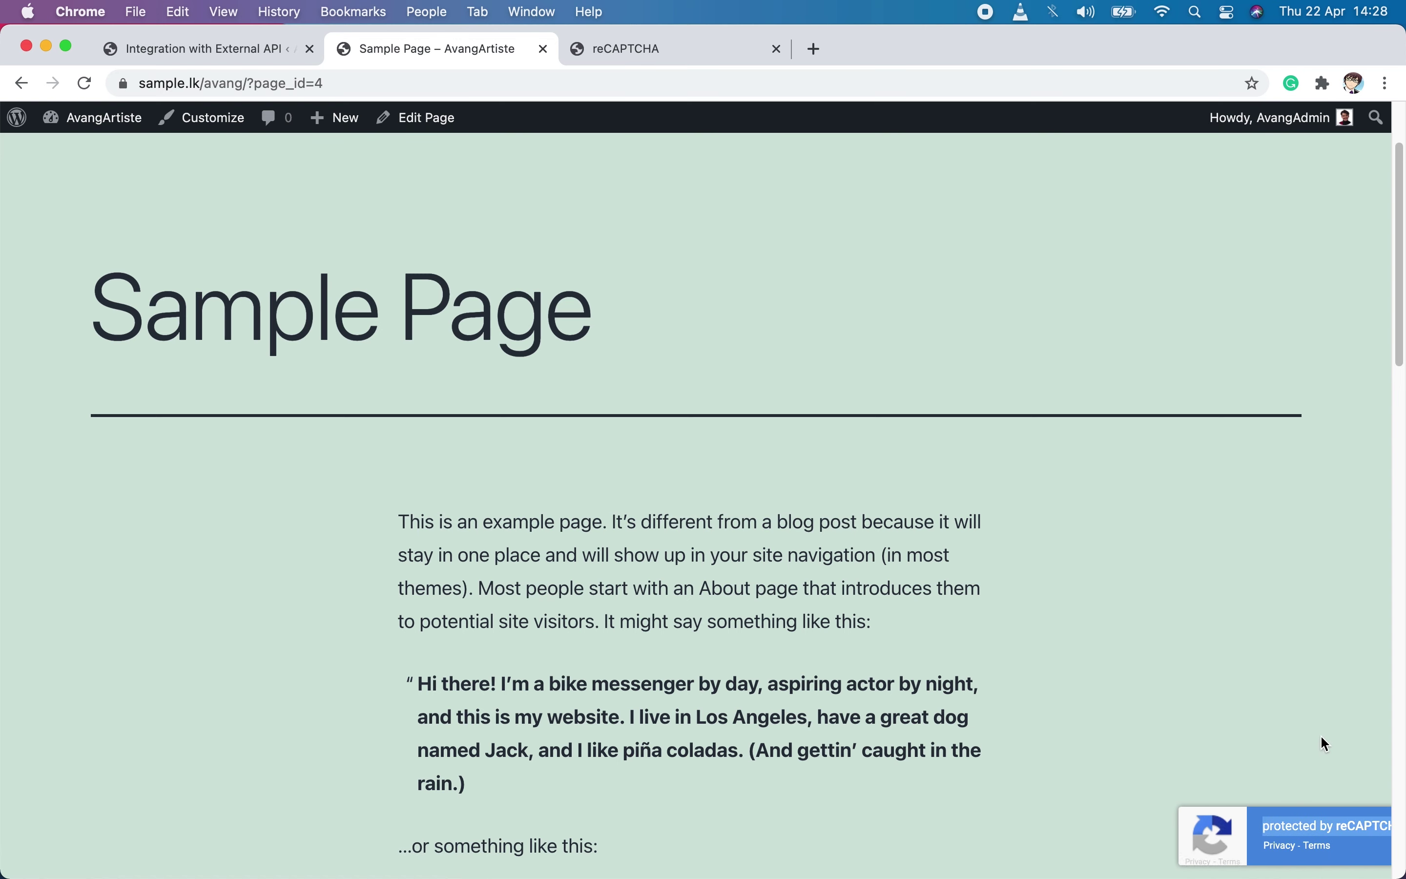
pyautogui.scroll(-10, 1101, 604)
pyautogui.scroll(-5, 1098, 601)
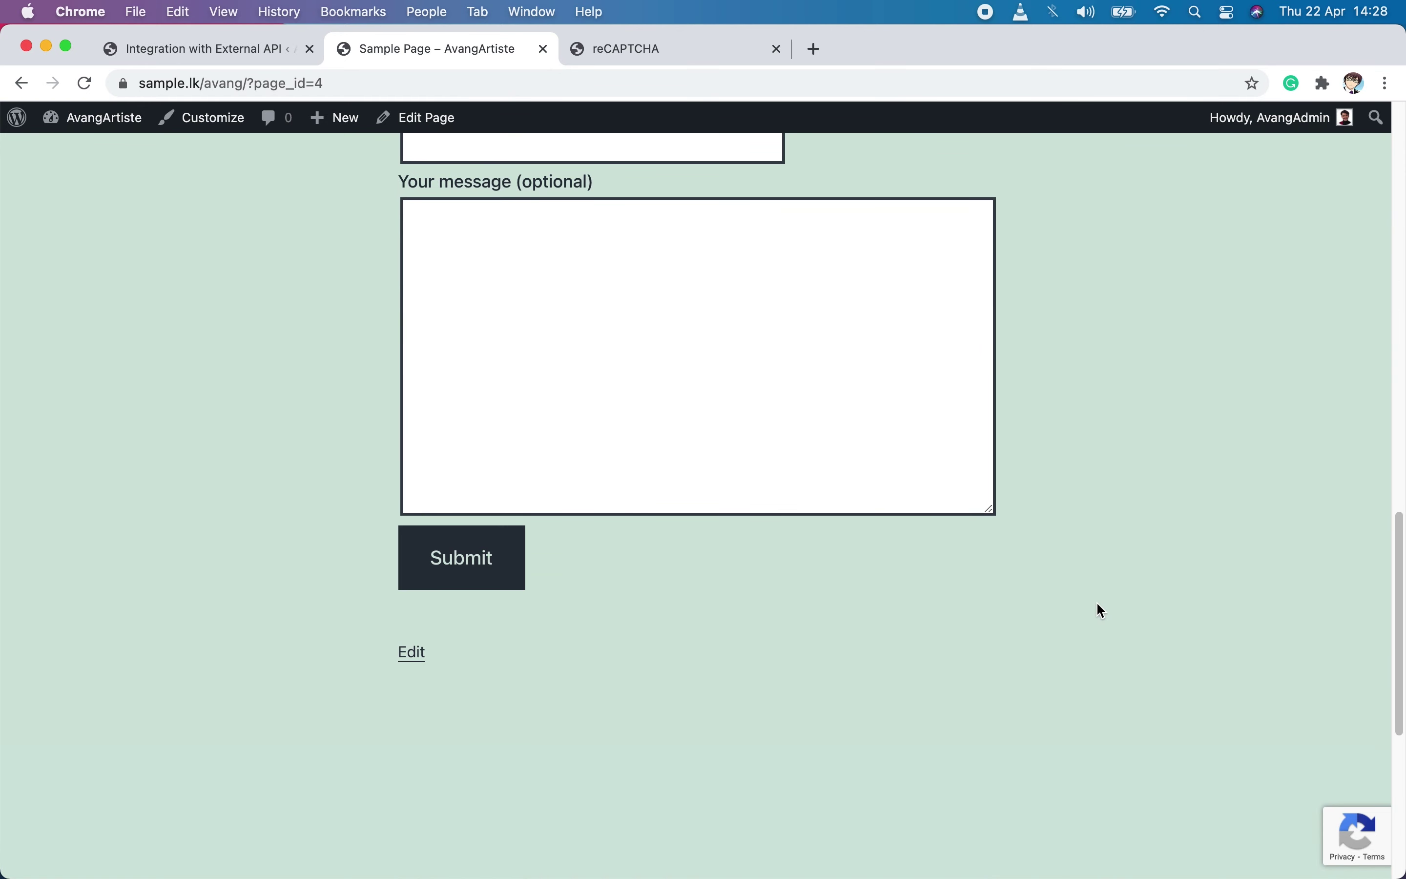
pyautogui.scroll(-4, 1095, 599)
pyautogui.scroll(7, 1020, 555)
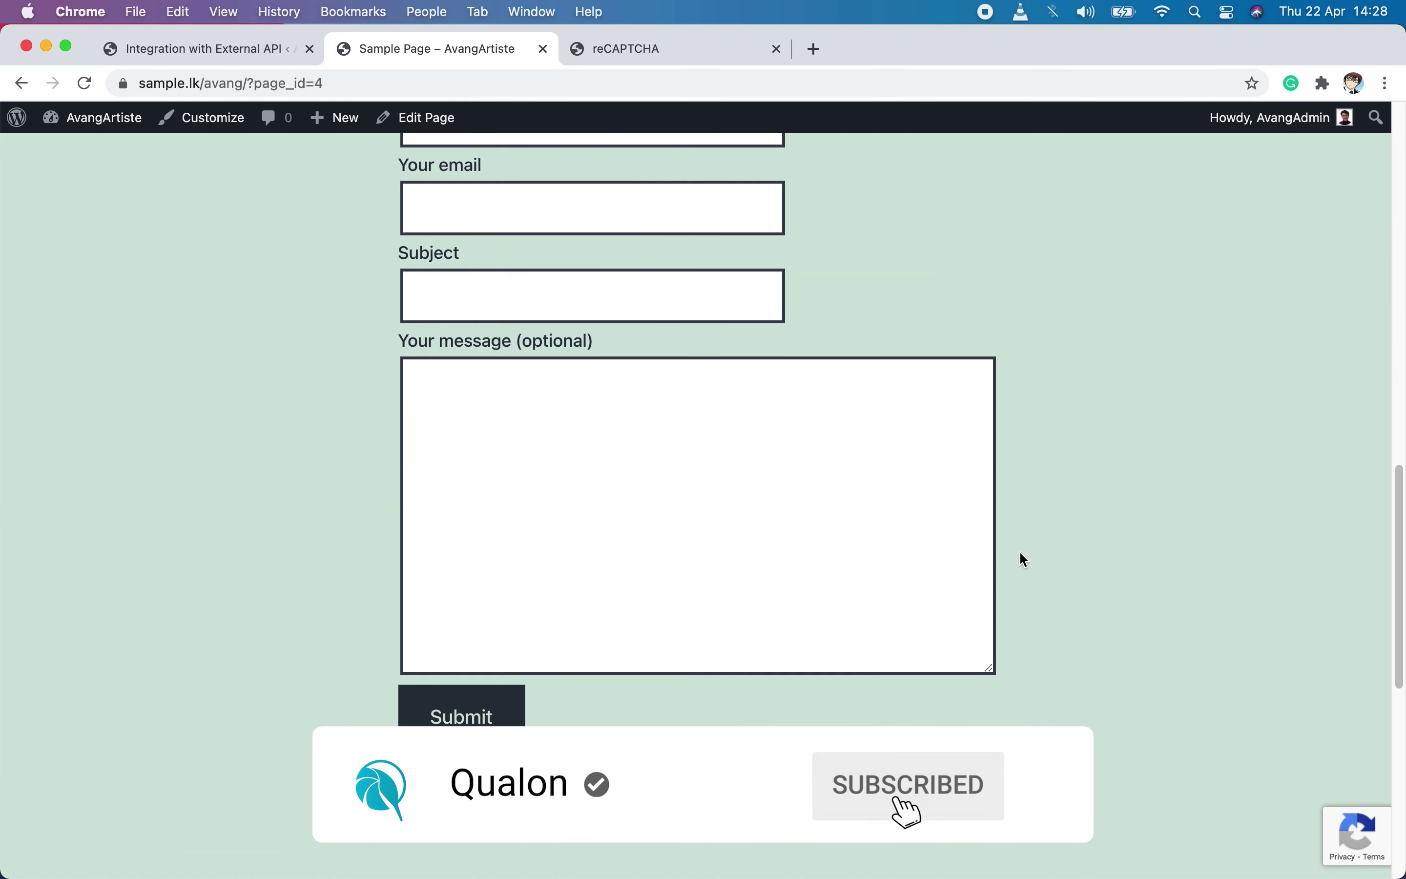
pyautogui.scroll(-3, 1020, 558)
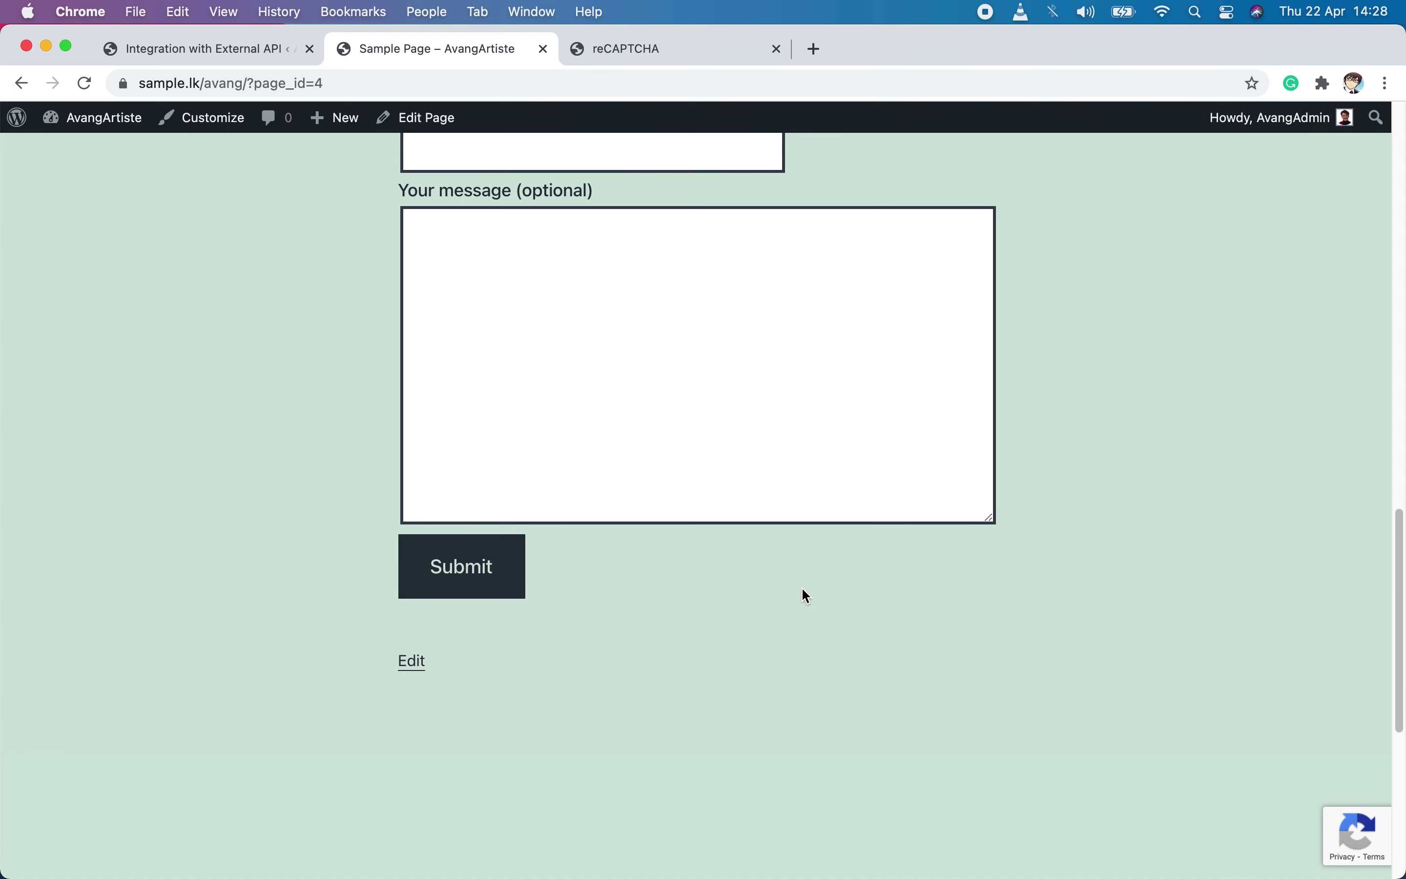
pyautogui.scroll(1, 1073, 555)
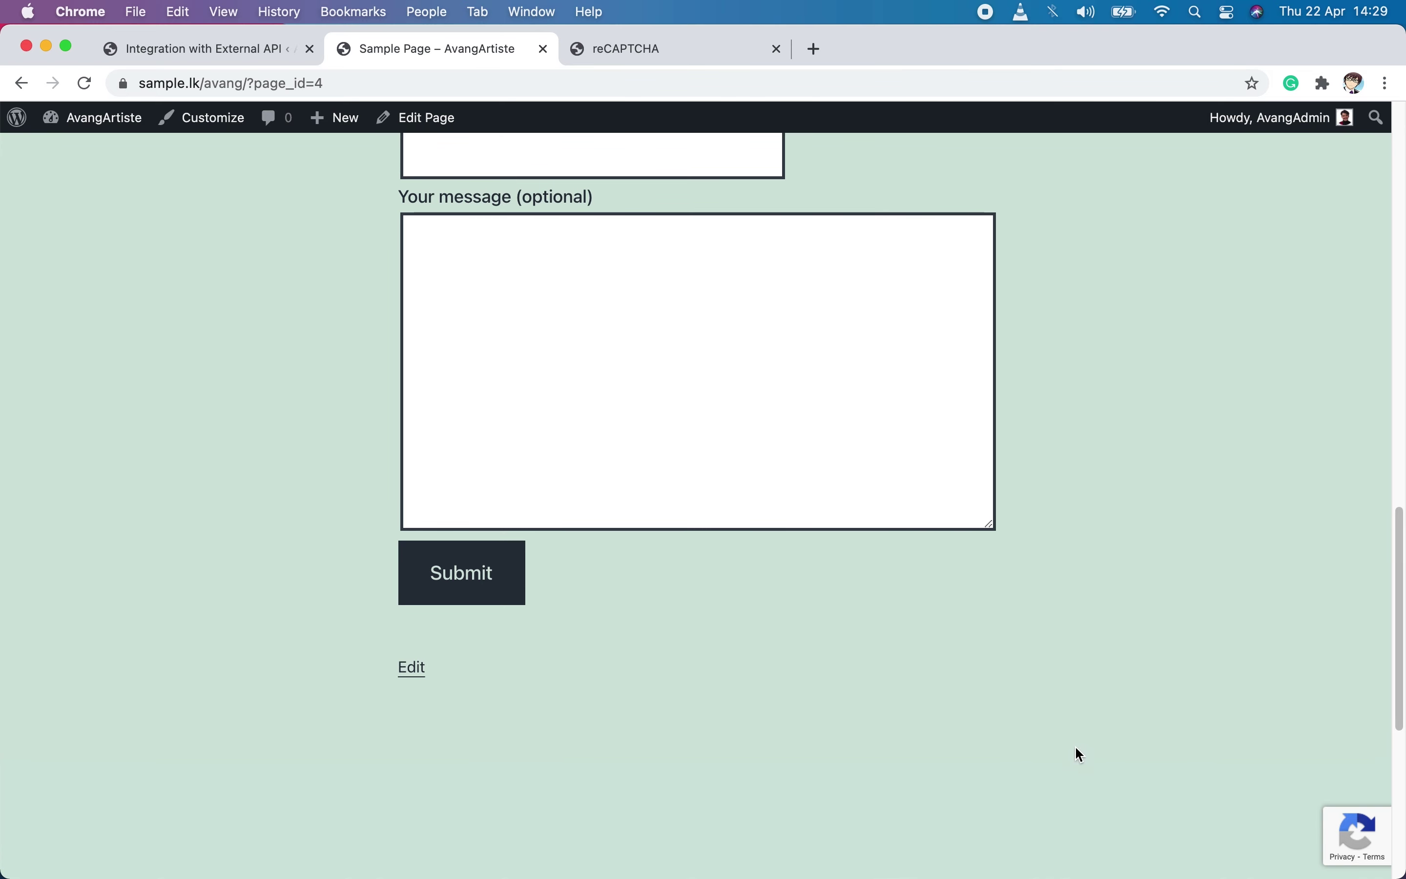
pyautogui.moveTo(1357, 837)
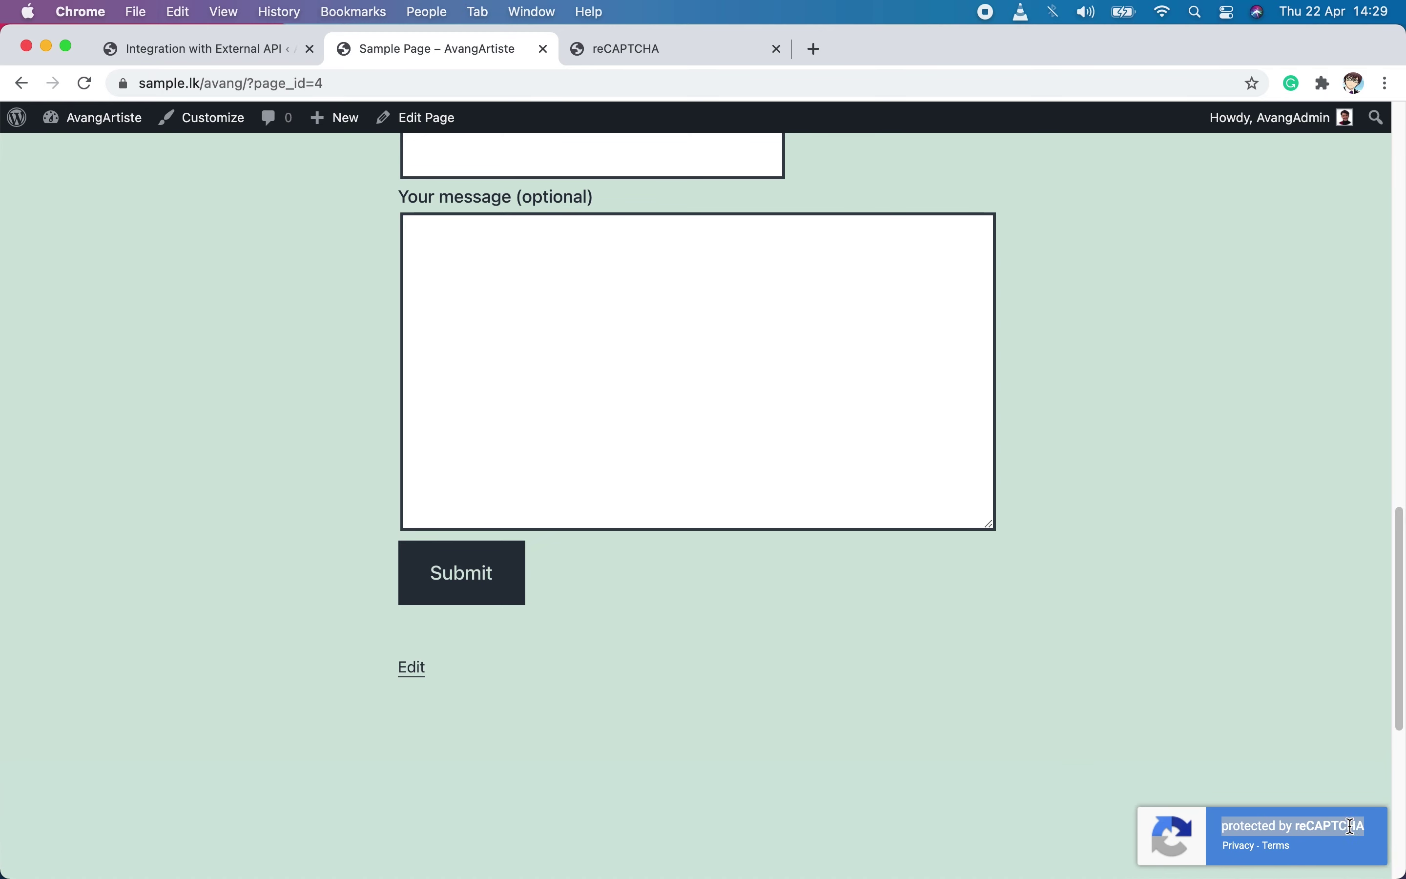
pyautogui.click(1374, 842)
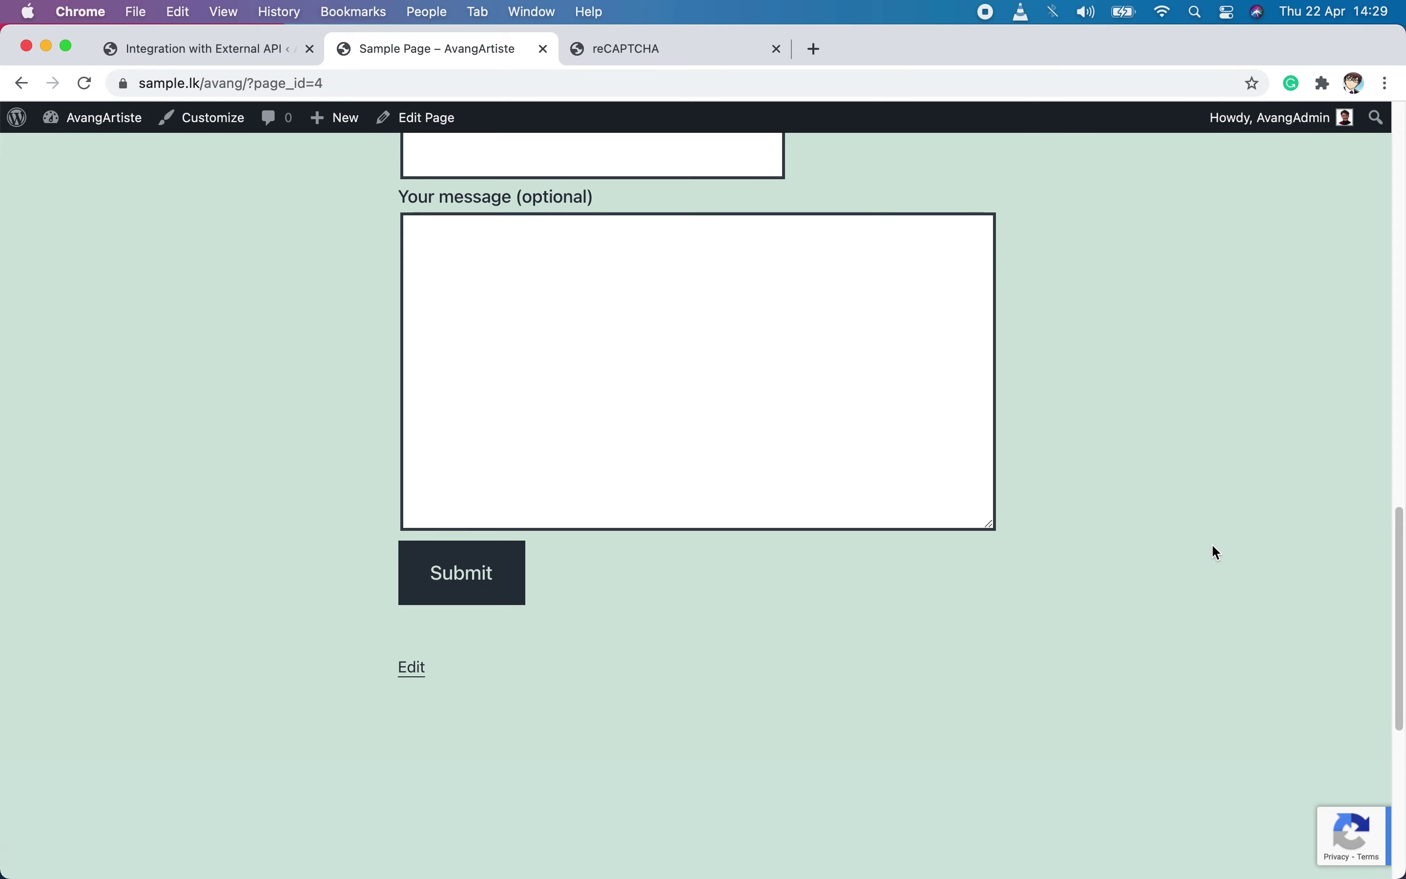
pyautogui.scroll(10, 1183, 512)
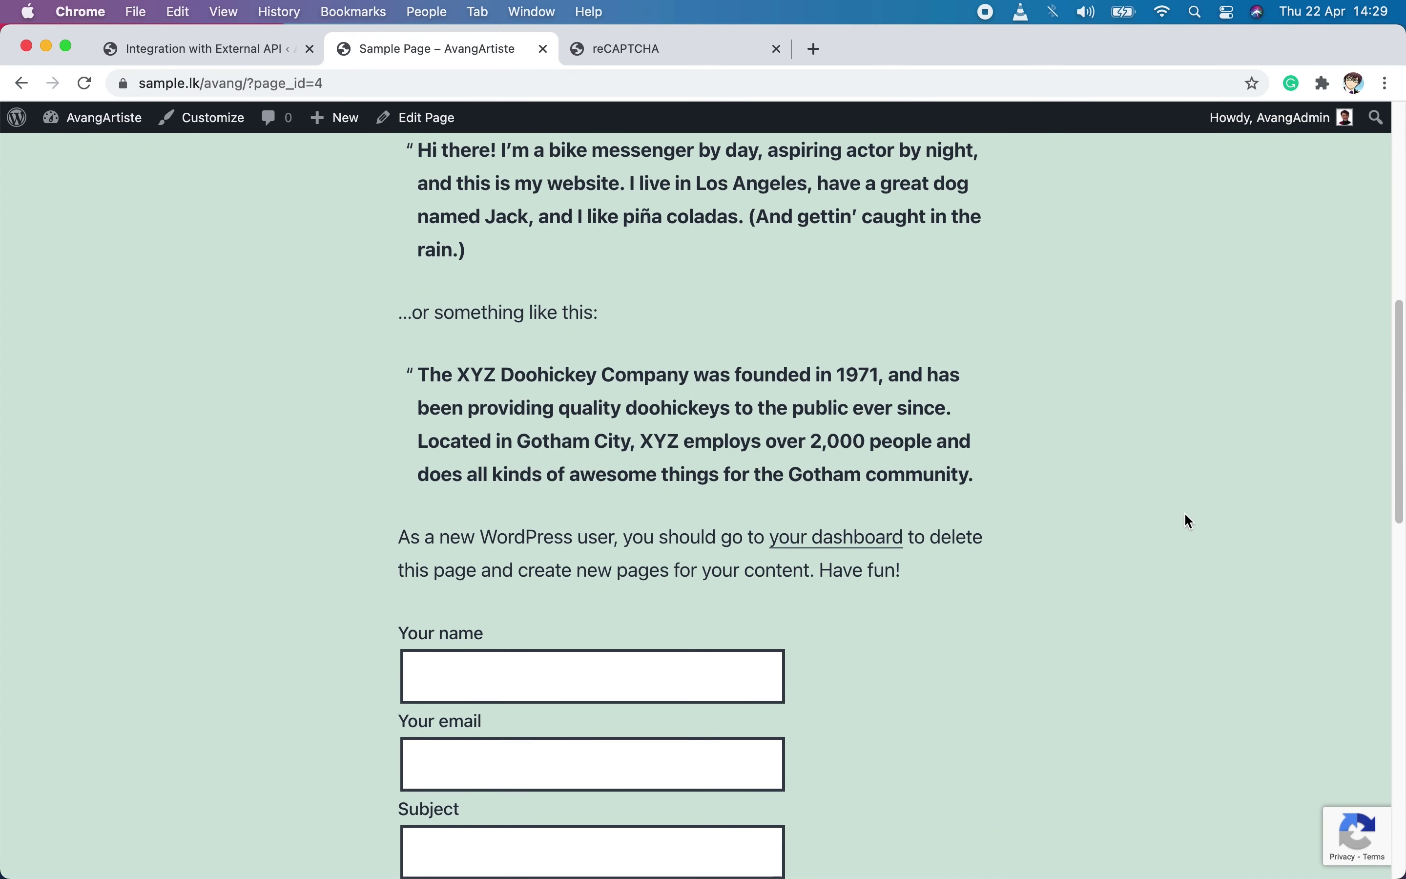
pyautogui.scroll(-8, 1185, 514)
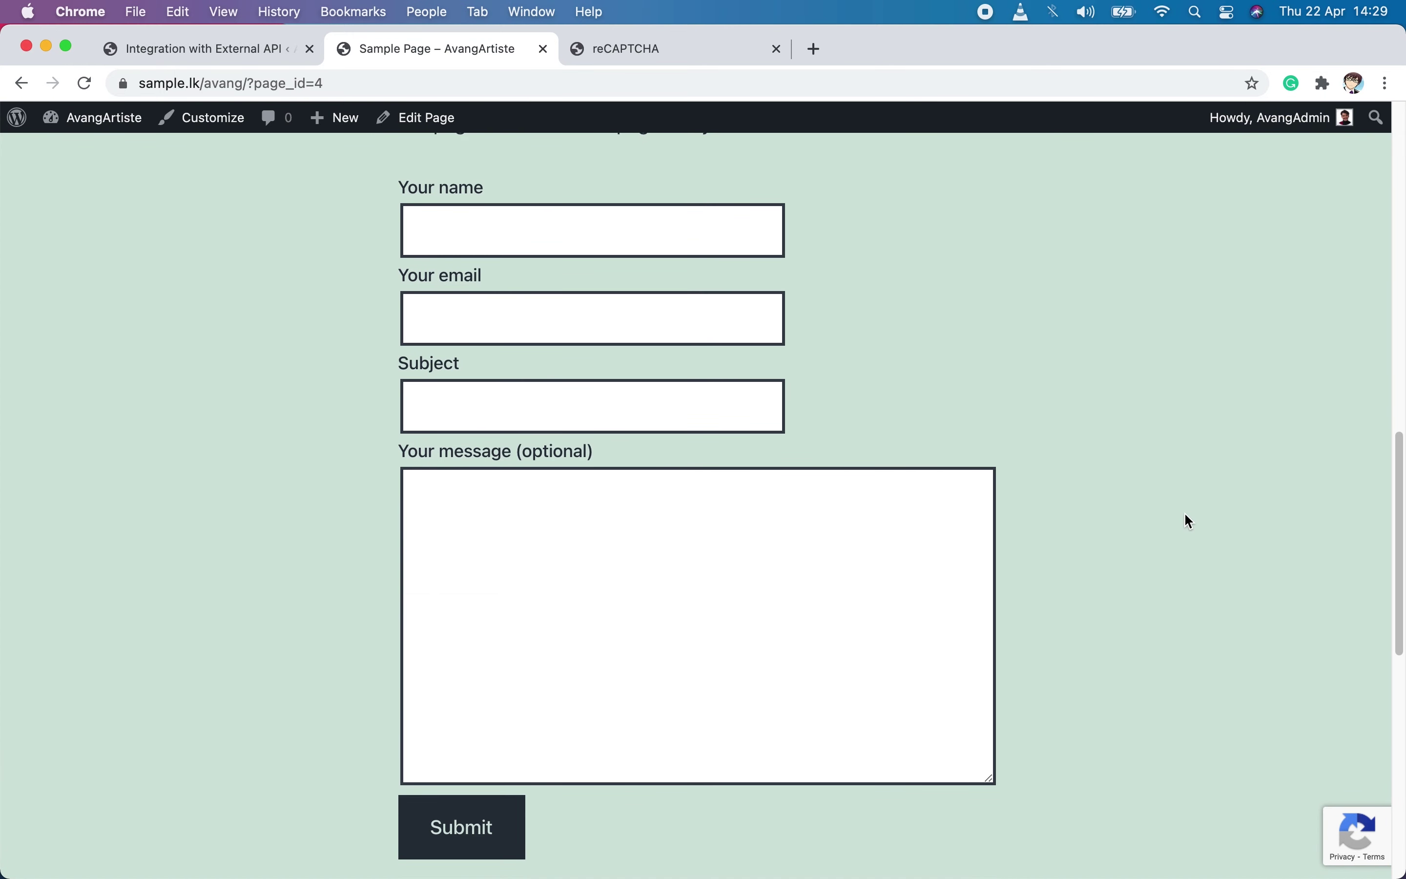